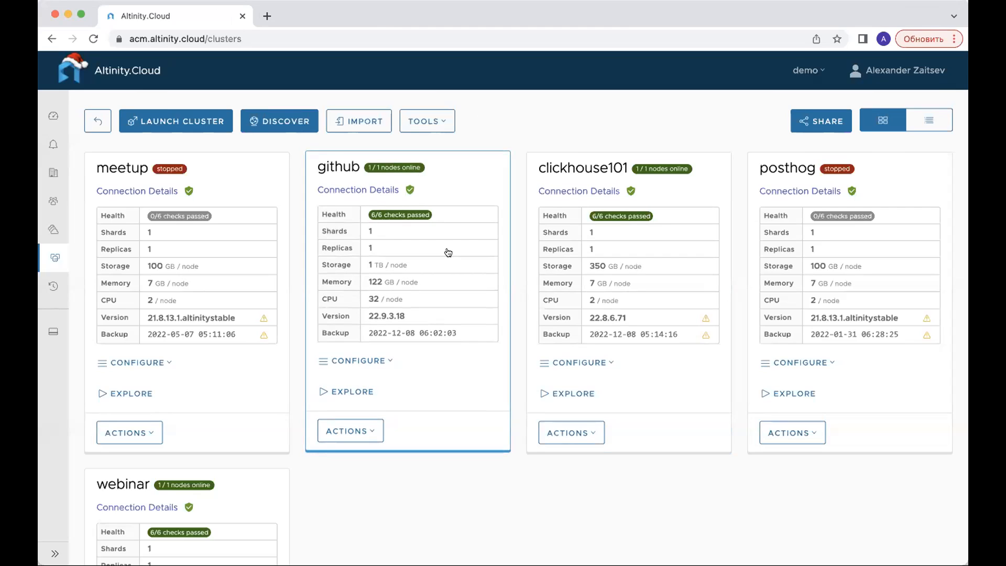
- Start launching a new cluster and name it webinar2
{"action": "left_click", "coordinate": [211, 124]}
{"action": "left_click", "coordinate": [368, 181]}
{"action": "type", "text": "webinar"}
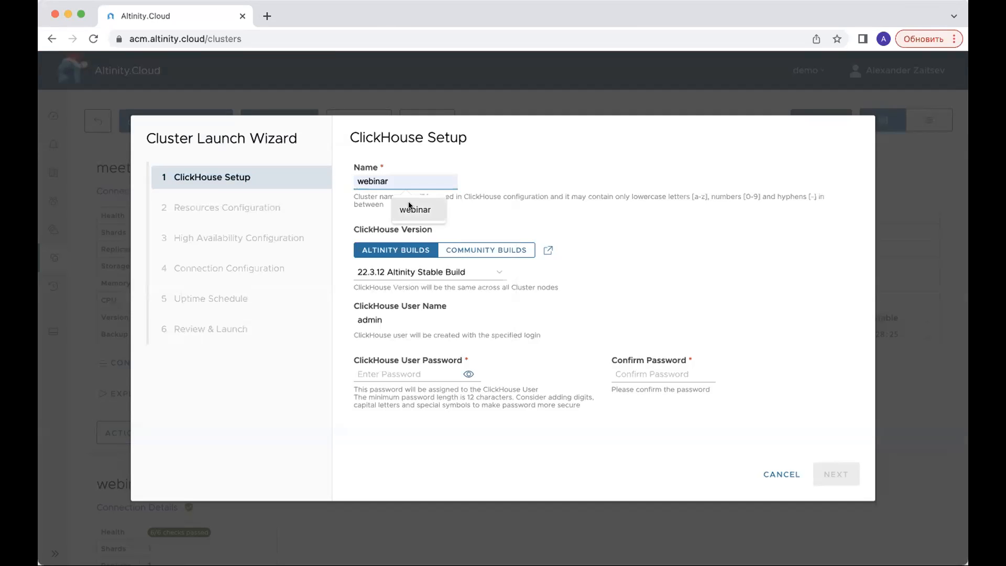
{"action": "left_click", "coordinate": [414, 209]}
{"action": "type", "text": "2"}
{"action": "double_click", "coordinate": [385, 181]}
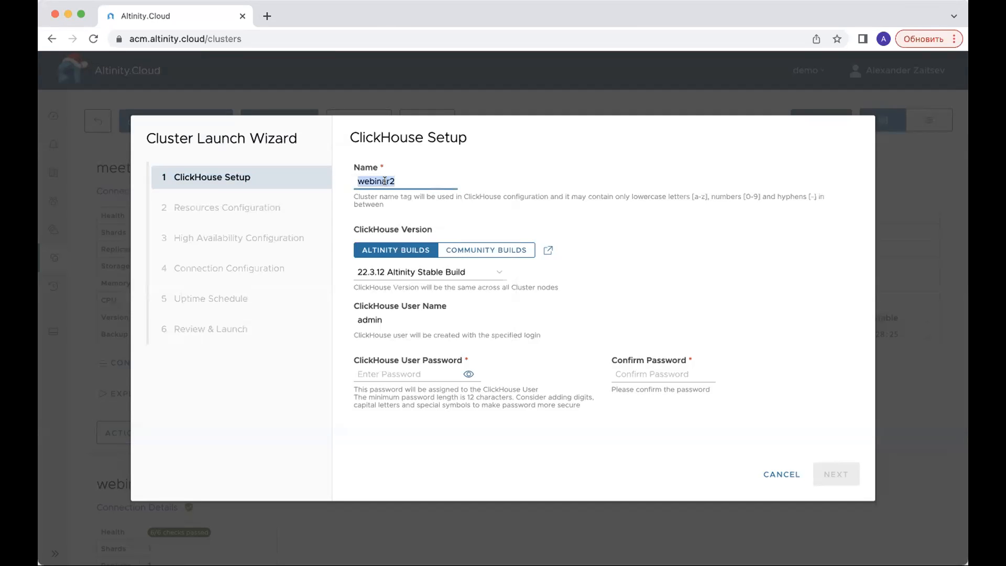
- Enter and confirm the ClickHouse user password for the new cluster
{"action": "left_click", "coordinate": [411, 374]}
{"action": "type", "text": "****************"}
{"action": "left_click", "coordinate": [695, 375]}
{"action": "type", "text": "****************"}
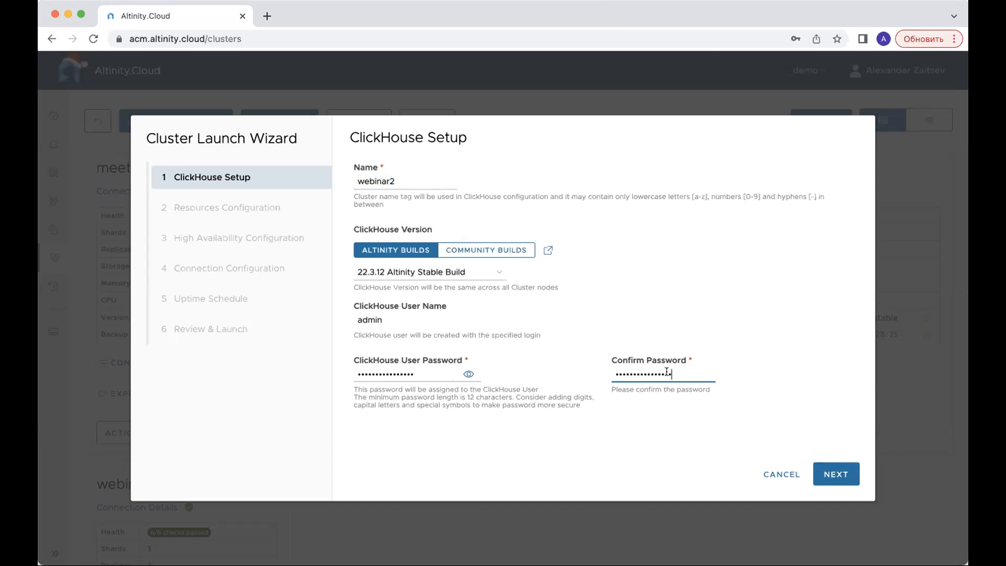
- Compare the ClickHouse versions offered as Altinity and community builds, select Altinity Builds and proceed to the resources configuration
{"action": "left_click", "coordinate": [494, 272]}
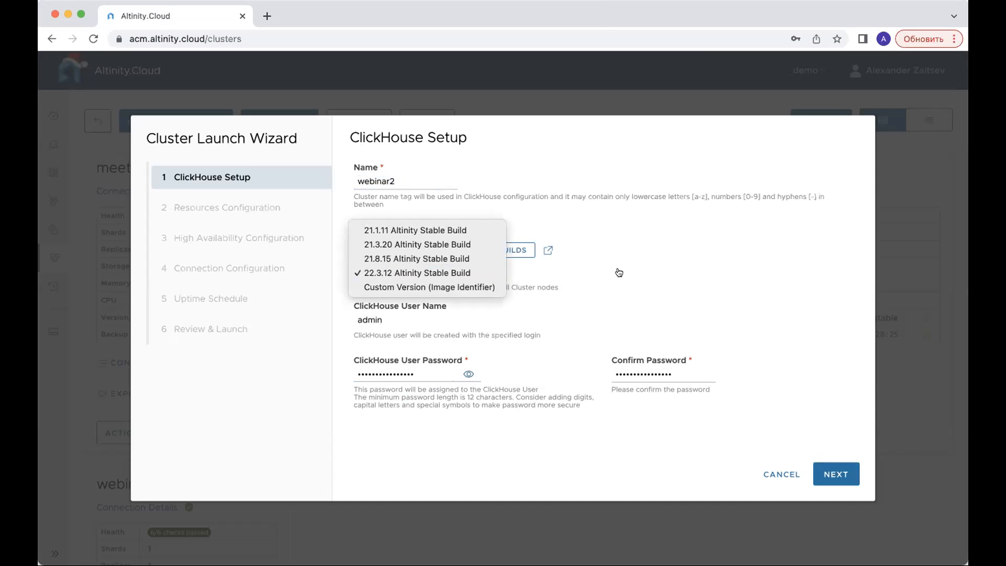
{"action": "left_click", "coordinate": [644, 279]}
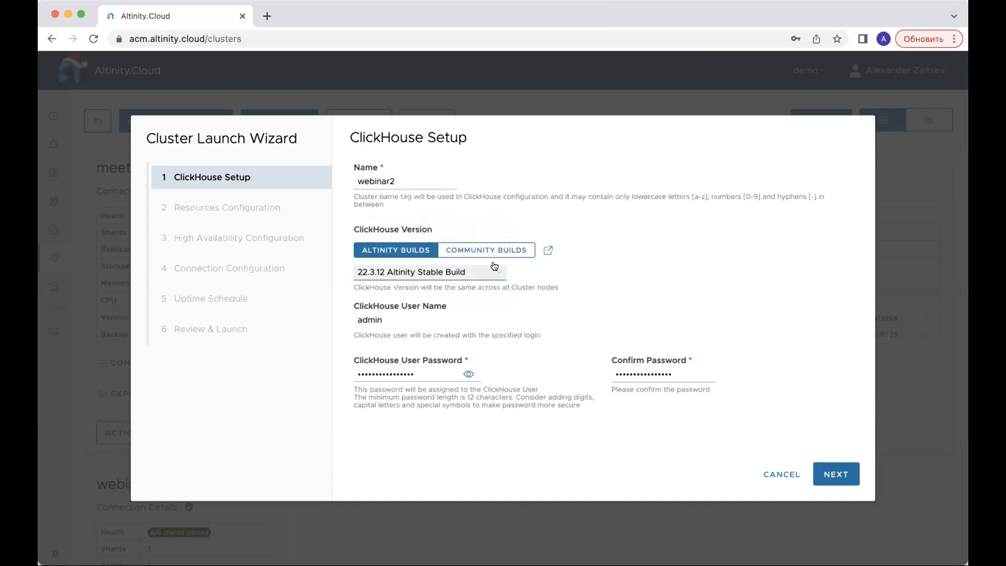
{"action": "left_click", "coordinate": [498, 250]}
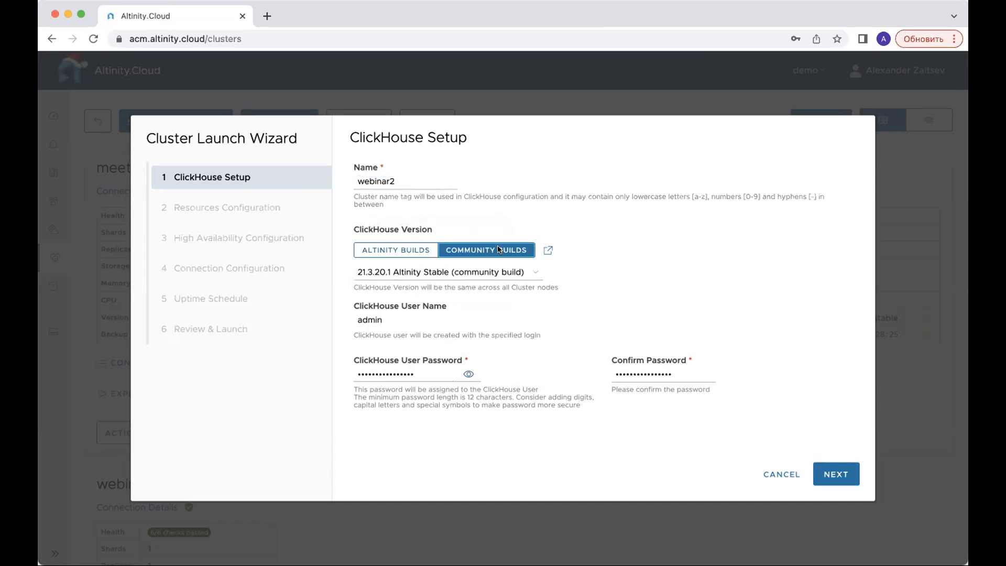
{"action": "left_click", "coordinate": [522, 277]}
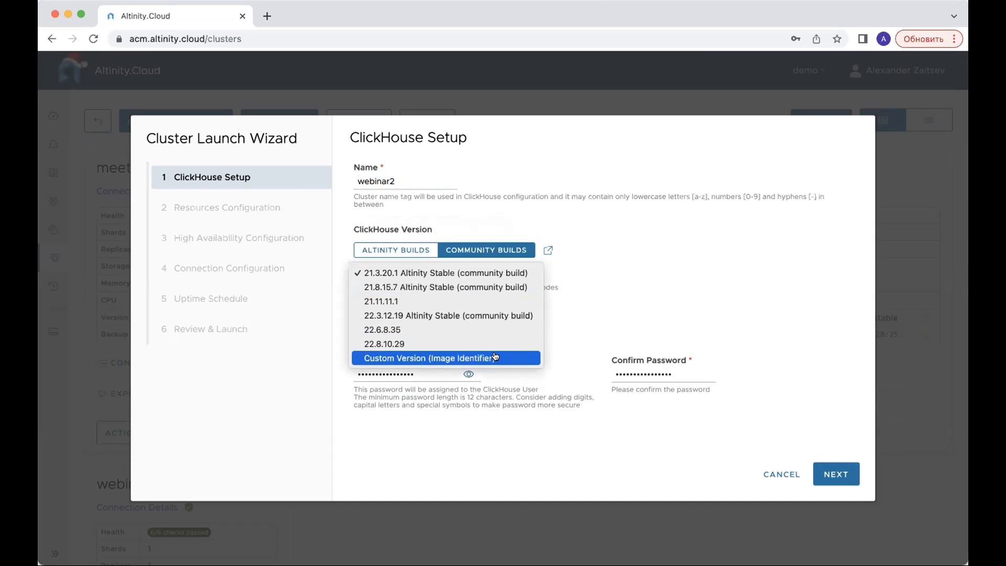
{"action": "left_click", "coordinate": [412, 249]}
{"action": "left_click", "coordinate": [410, 248]}
{"action": "left_click", "coordinate": [837, 474]}
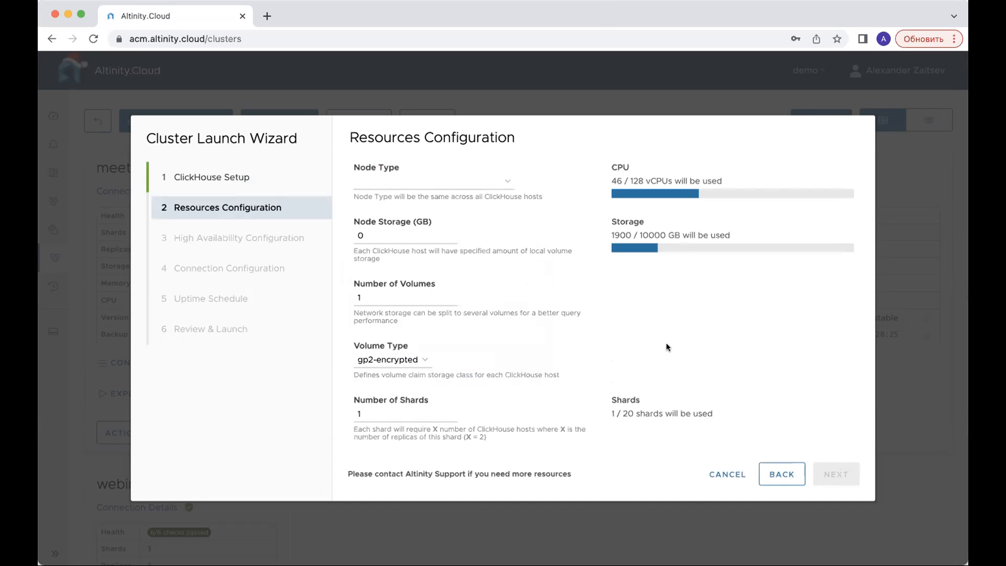
- Set the node type to m6i.xlarge (CPU x4, RAM 14 GB) and the volume type to gp3-encrypted
{"action": "left_click", "coordinate": [506, 181]}
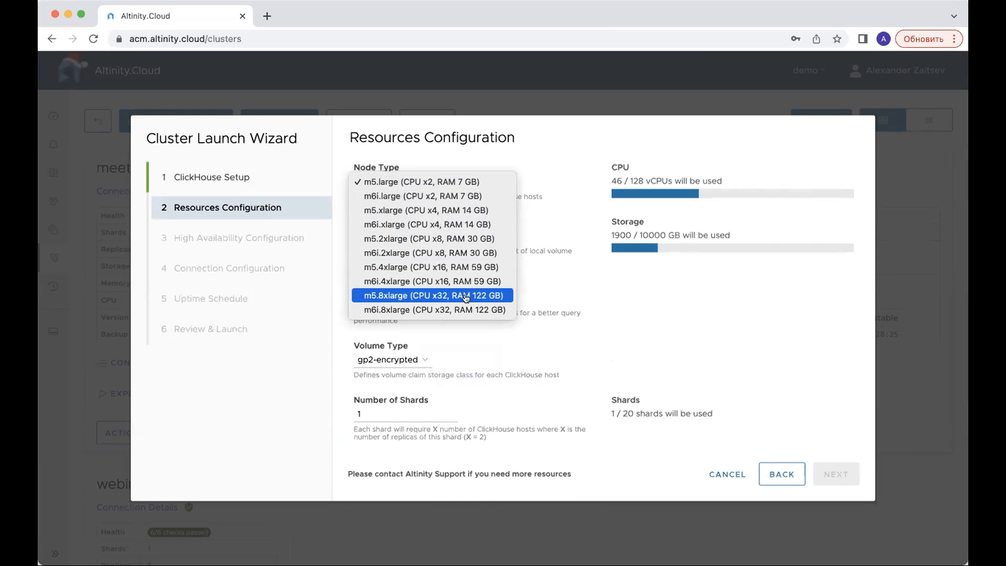
{"action": "left_click", "coordinate": [461, 226]}
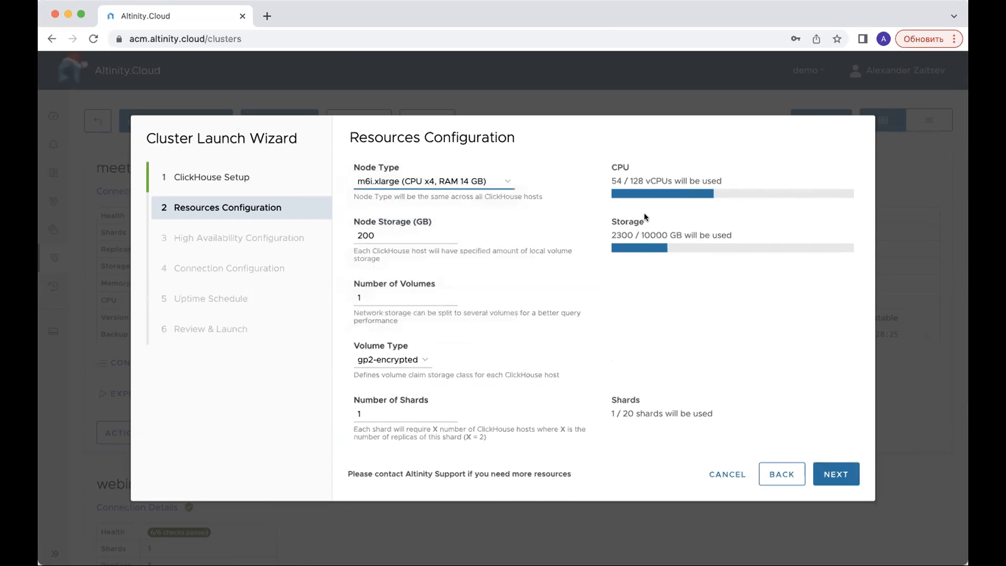
{"action": "mouse_move", "coordinate": [637, 221]}
{"action": "left_click", "coordinate": [414, 358]}
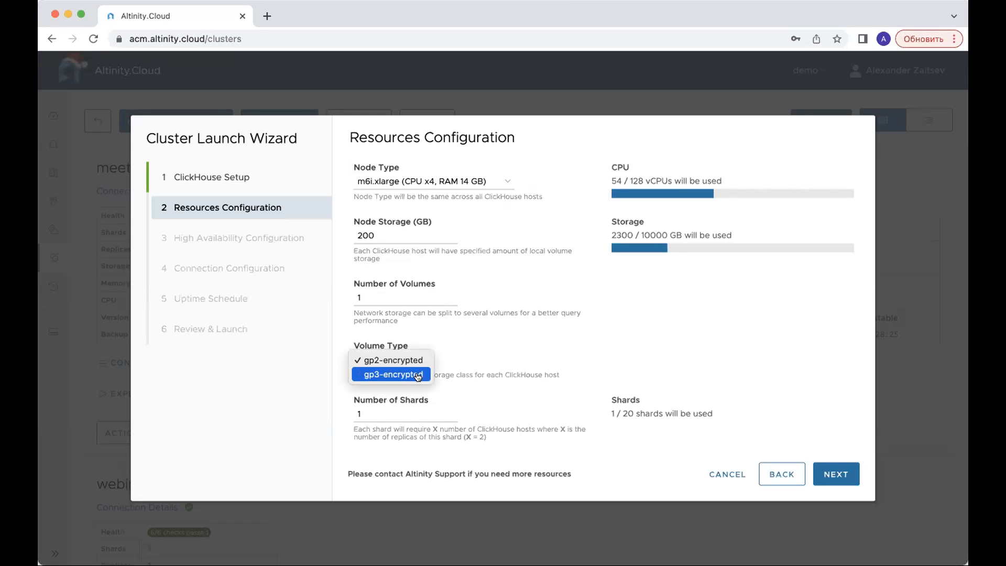
{"action": "left_click", "coordinate": [418, 375]}
{"action": "scroll", "coordinate": [508, 331], "scroll_direction": "down", "scroll_amount": 1}
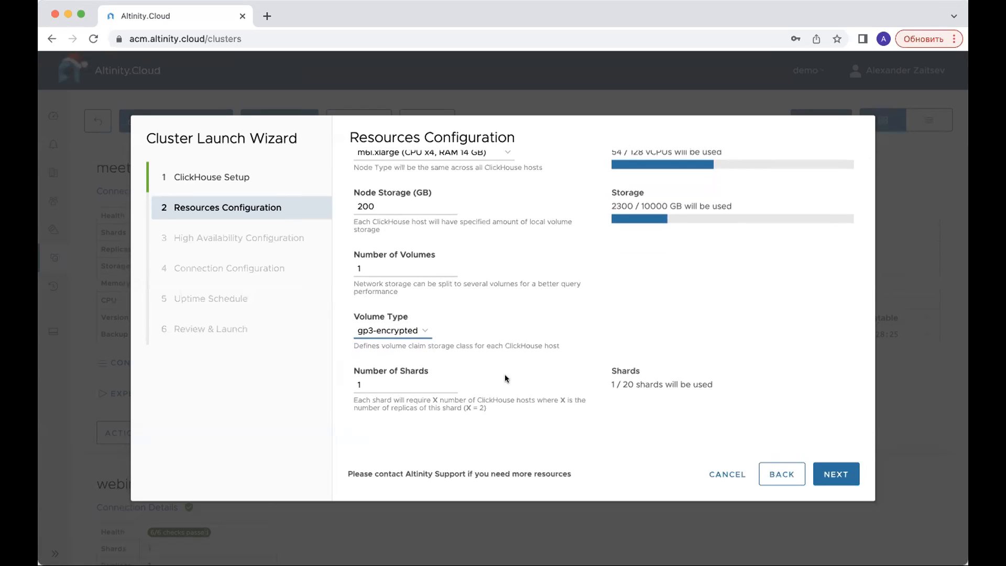
{"action": "scroll", "coordinate": [426, 362], "scroll_direction": "up", "scroll_amount": 1}
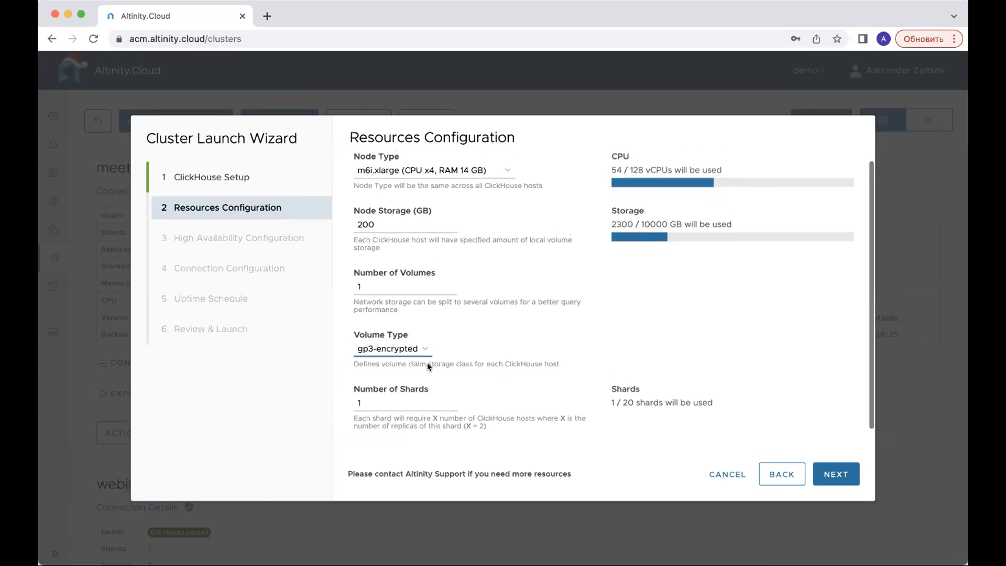
{"action": "scroll", "coordinate": [397, 401], "scroll_direction": "down", "scroll_amount": 1}
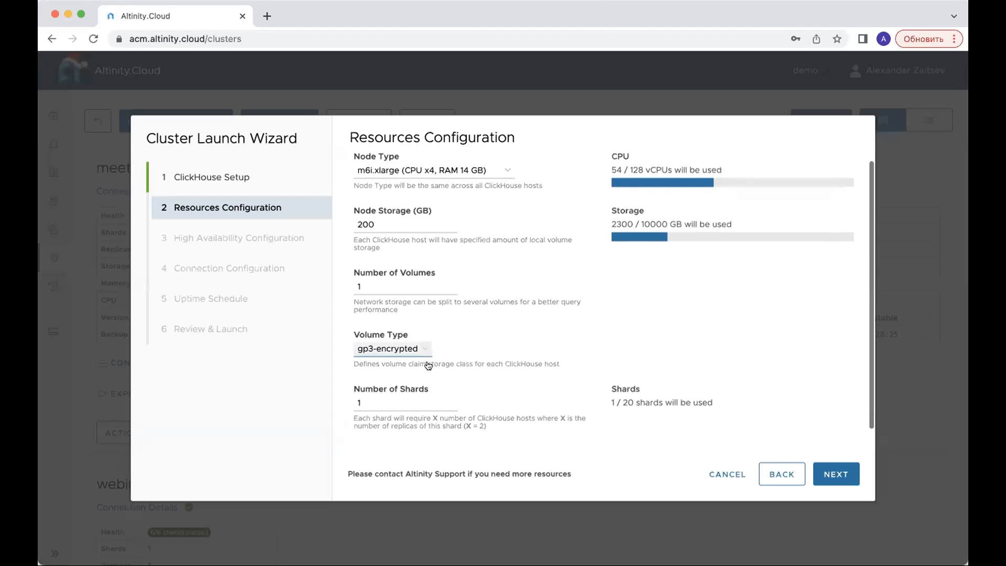
- Set the number of shards to 2 and proceed to the high availability configuration
{"action": "left_click", "coordinate": [395, 403]}
{"action": "key", "text": "BackSpace"}
{"action": "type", "text": "2"}
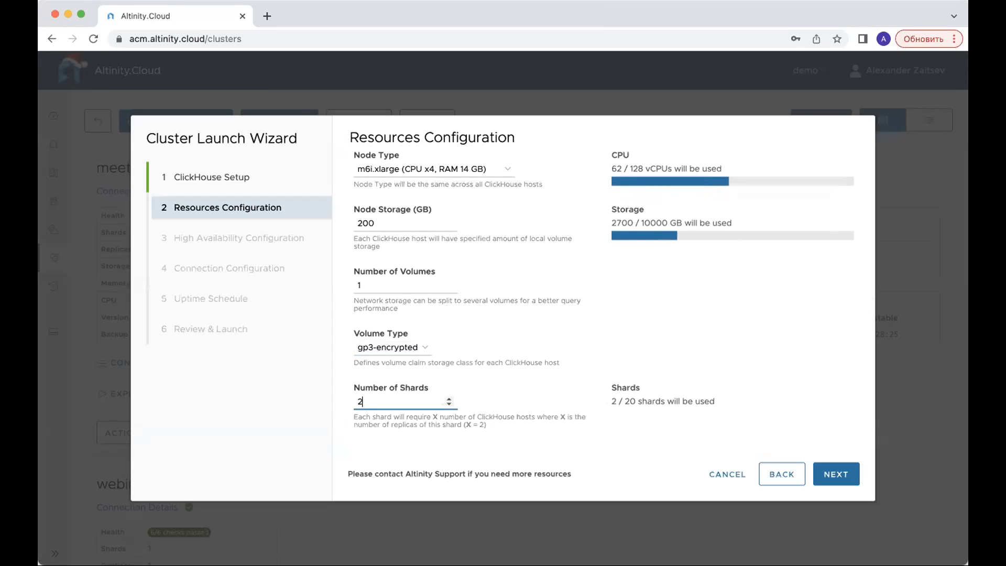
{"action": "left_click", "coordinate": [836, 474]}
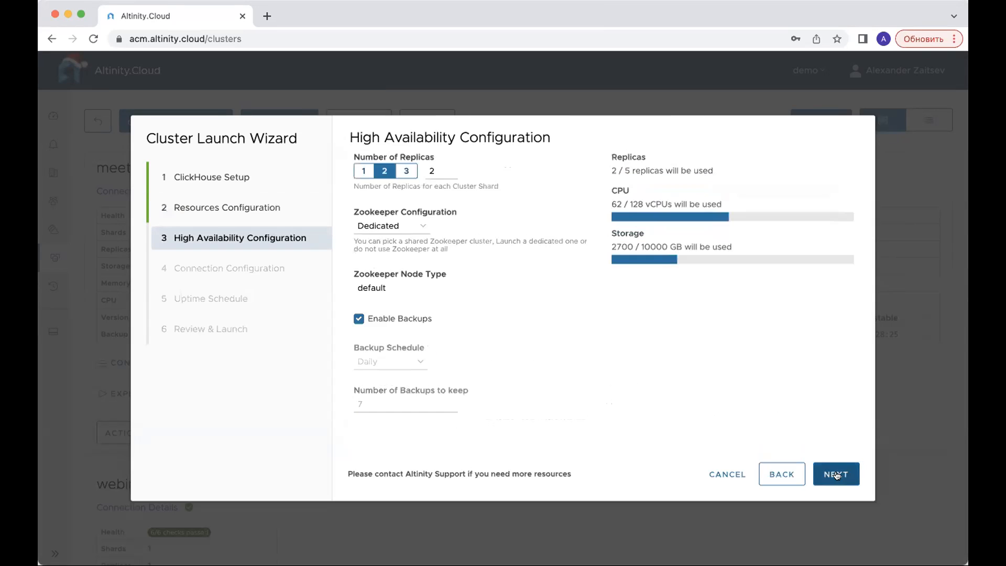
- Try other replica counts, check the Zookeeper options, set 2 replicas per shard and proceed to the connection configuration
{"action": "left_click", "coordinate": [369, 170]}
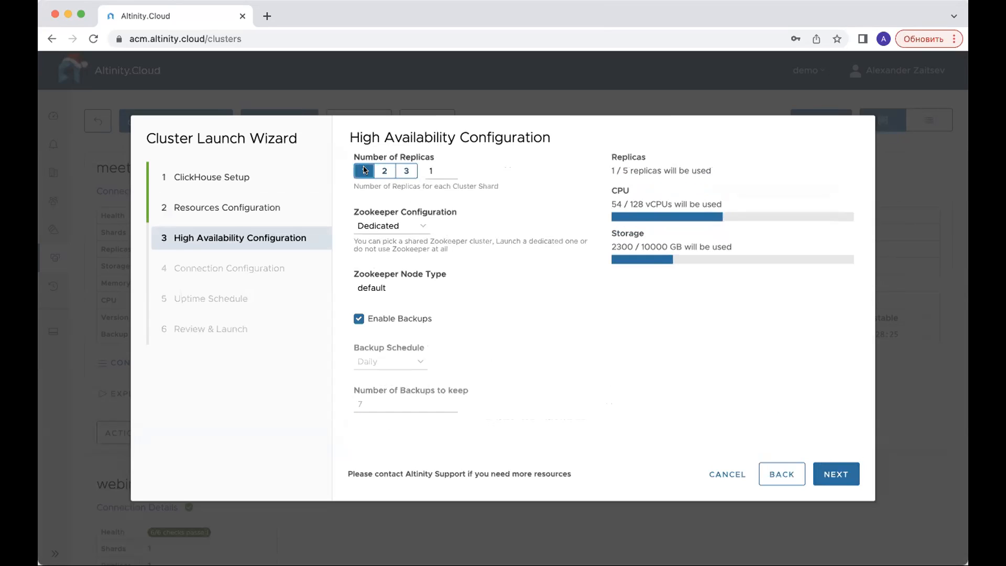
{"action": "left_click", "coordinate": [384, 171]}
{"action": "left_click", "coordinate": [398, 173]}
{"action": "left_click", "coordinate": [385, 171]}
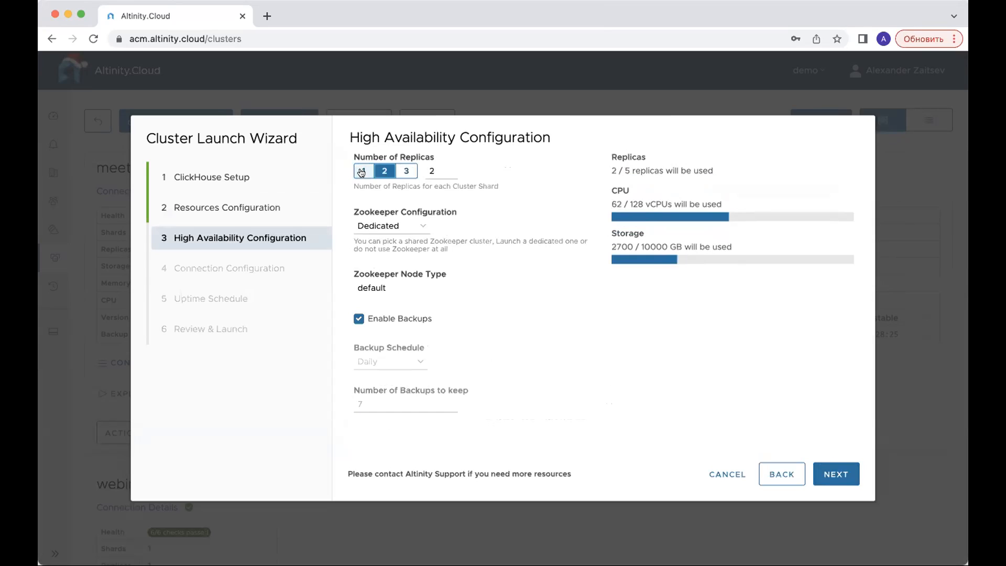
{"action": "left_click", "coordinate": [363, 171]}
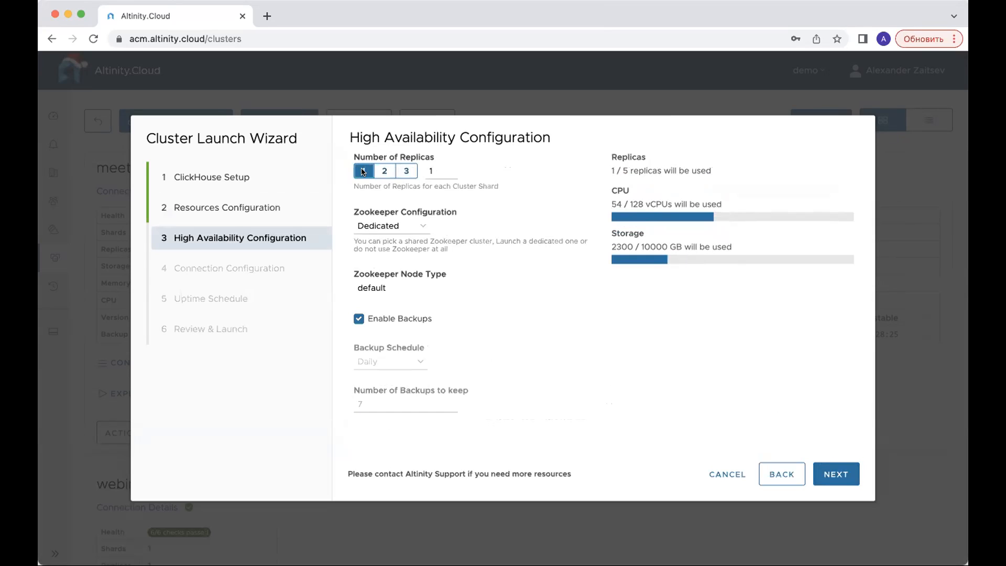
{"action": "left_click", "coordinate": [410, 227]}
{"action": "left_click", "coordinate": [514, 226]}
{"action": "left_click", "coordinate": [385, 171]}
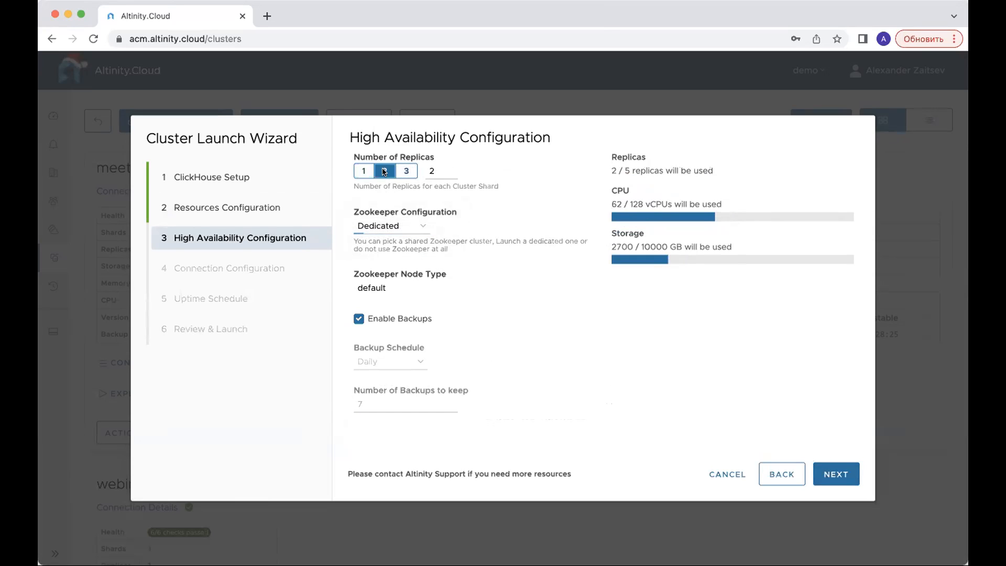
{"action": "left_click", "coordinate": [841, 473]}
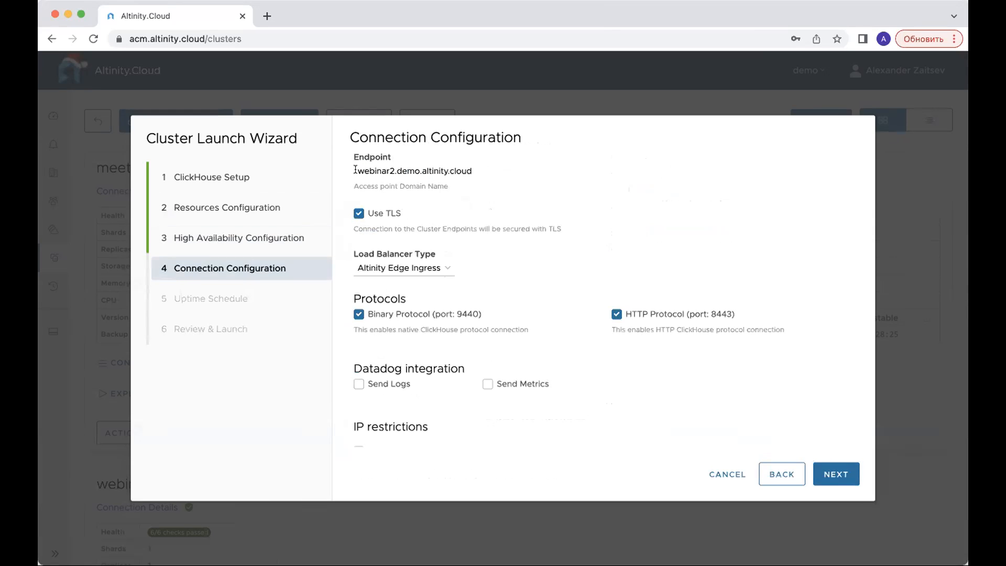
- Review the endpoint name, TLS, load balancer, protocol, Datadog and IP restriction settings, and proceed to the uptime schedule
{"action": "left_click_drag", "start_coordinate": [355, 169], "coordinate": [476, 172]}
{"action": "left_click", "coordinate": [431, 172]}
{"action": "double_click", "coordinate": [405, 168]}
{"action": "left_click_drag", "start_coordinate": [358, 171], "coordinate": [392, 175]}
{"action": "scroll", "coordinate": [542, 253], "scroll_direction": "down", "scroll_amount": 2}
{"action": "scroll", "coordinate": [542, 254], "scroll_direction": "up", "scroll_amount": 3}
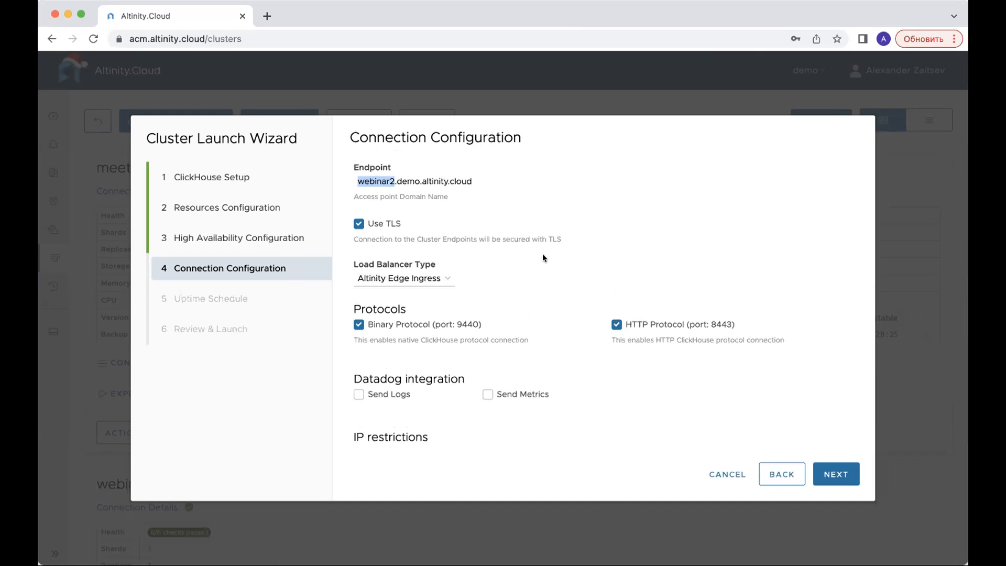
{"action": "scroll", "coordinate": [542, 254], "scroll_direction": "down", "scroll_amount": 2}
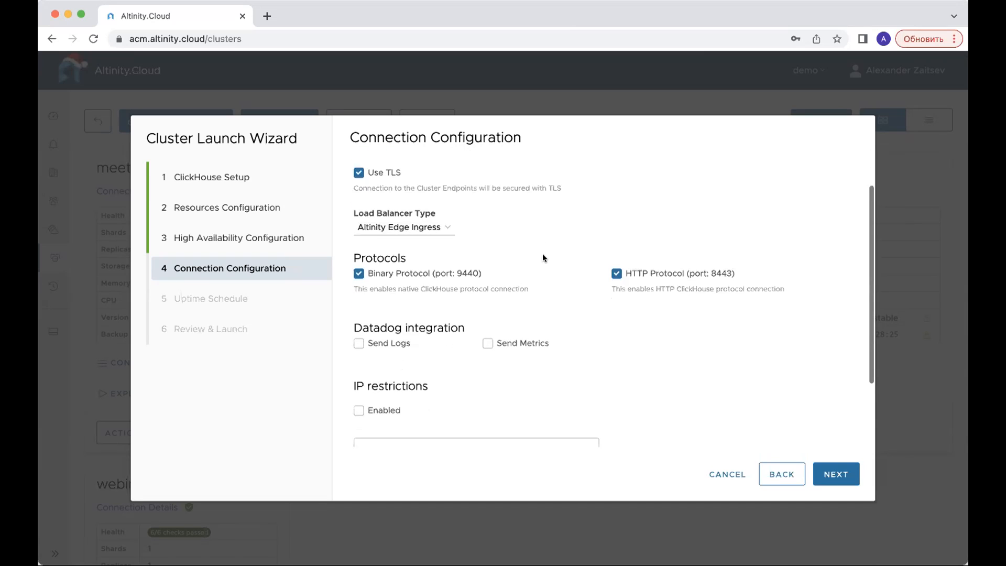
{"action": "scroll", "coordinate": [542, 256], "scroll_direction": "down", "scroll_amount": 1}
{"action": "scroll", "coordinate": [542, 257], "scroll_direction": "down", "scroll_amount": 1}
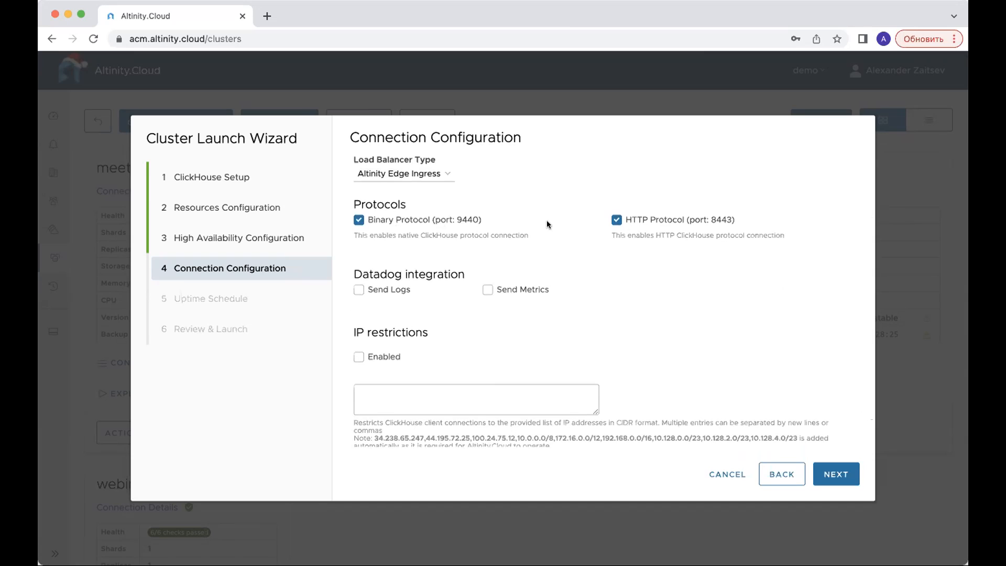
{"action": "scroll", "coordinate": [547, 221], "scroll_direction": "down", "scroll_amount": 1}
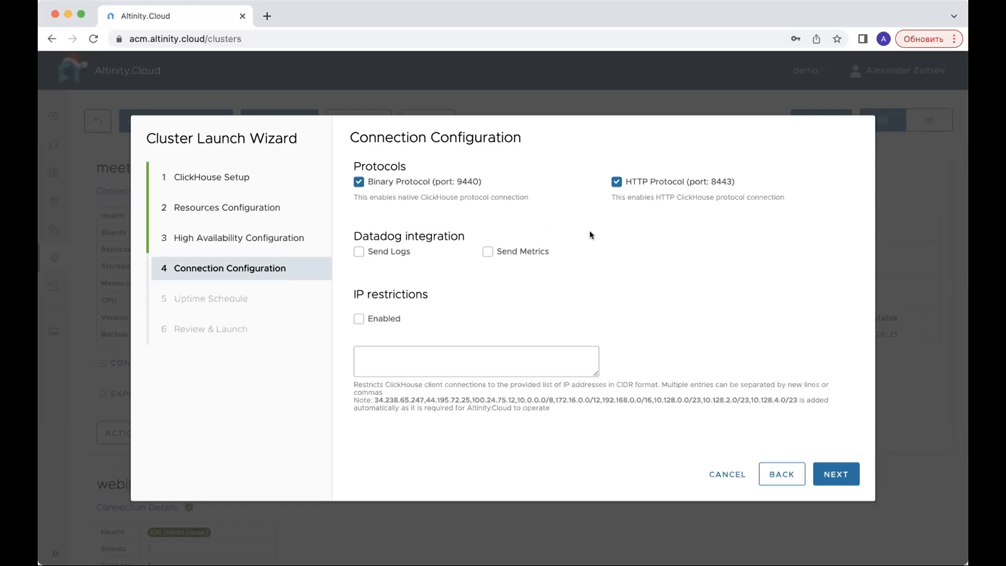
{"action": "left_click", "coordinate": [831, 474]}
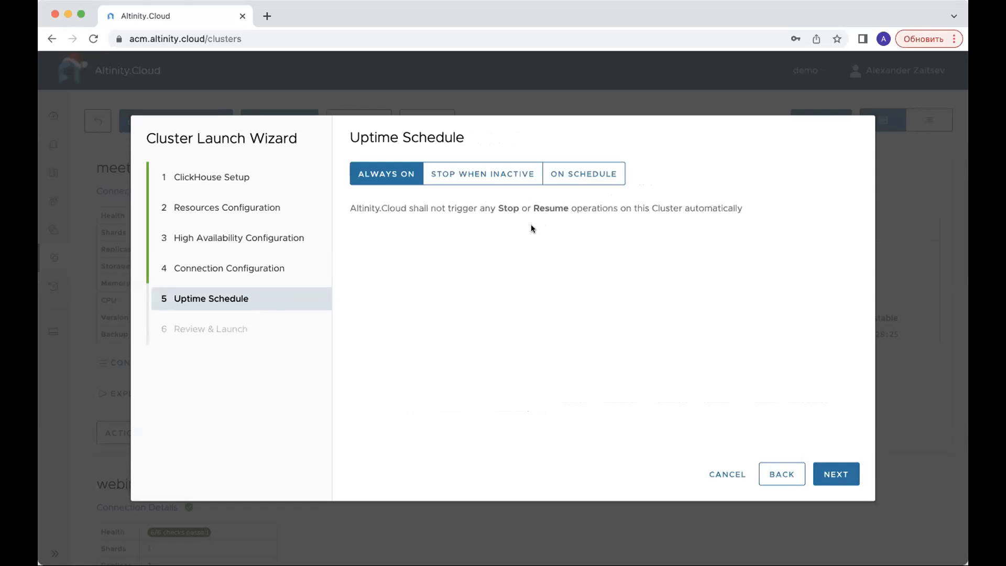
- Set the uptime schedule to stop the cluster when inactive for 4 hours
{"action": "left_click", "coordinate": [502, 173]}
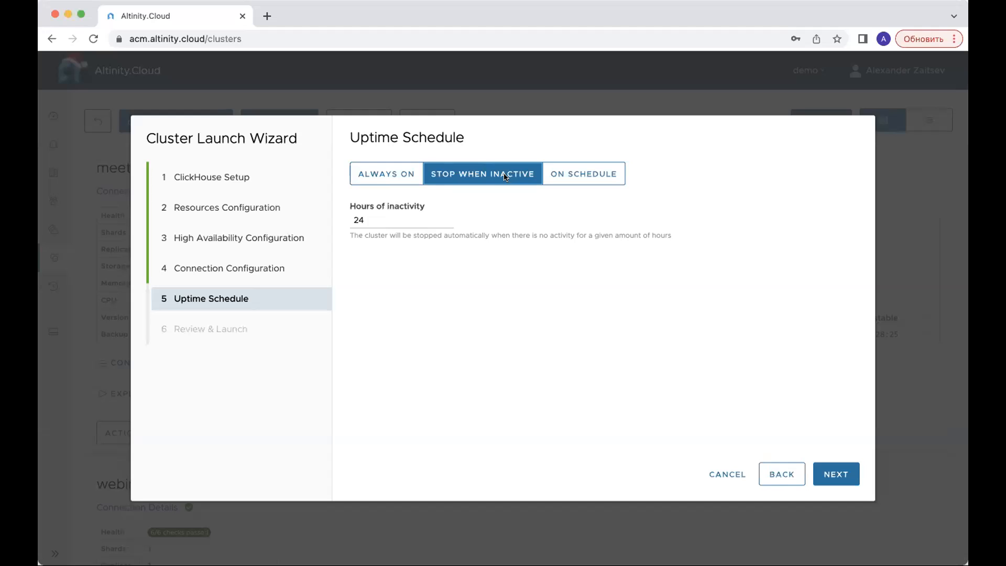
{"action": "left_click", "coordinate": [377, 219]}
{"action": "key", "text": "BackSpace"}
{"action": "key", "text": "BackSpace"}
{"action": "type", "text": "4"}
{"action": "left_click", "coordinate": [468, 334]}
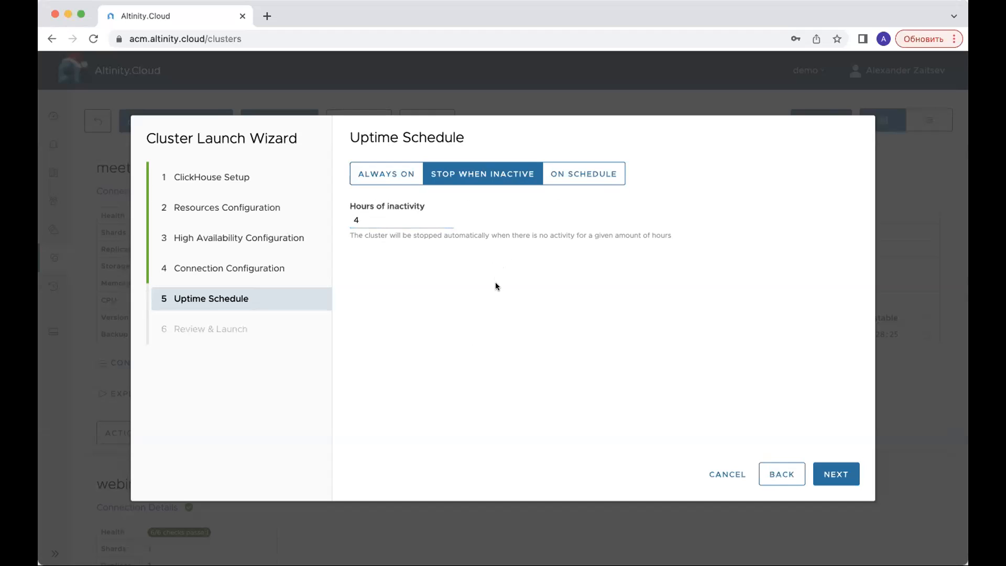
- View the weekly schedule option, set the uptime schedule to Always On and proceed to the launch review
{"action": "left_click", "coordinate": [596, 181]}
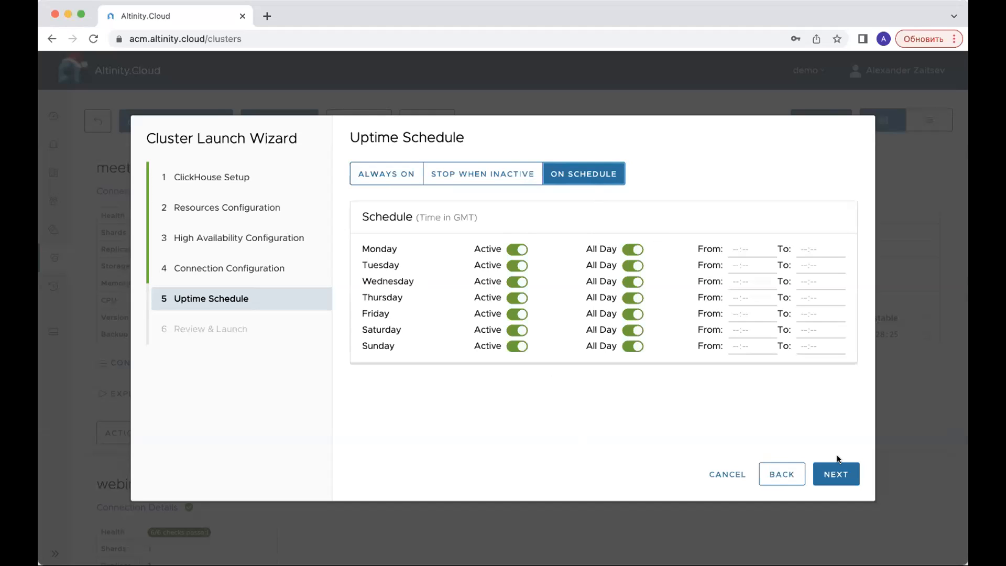
{"action": "left_click", "coordinate": [396, 173]}
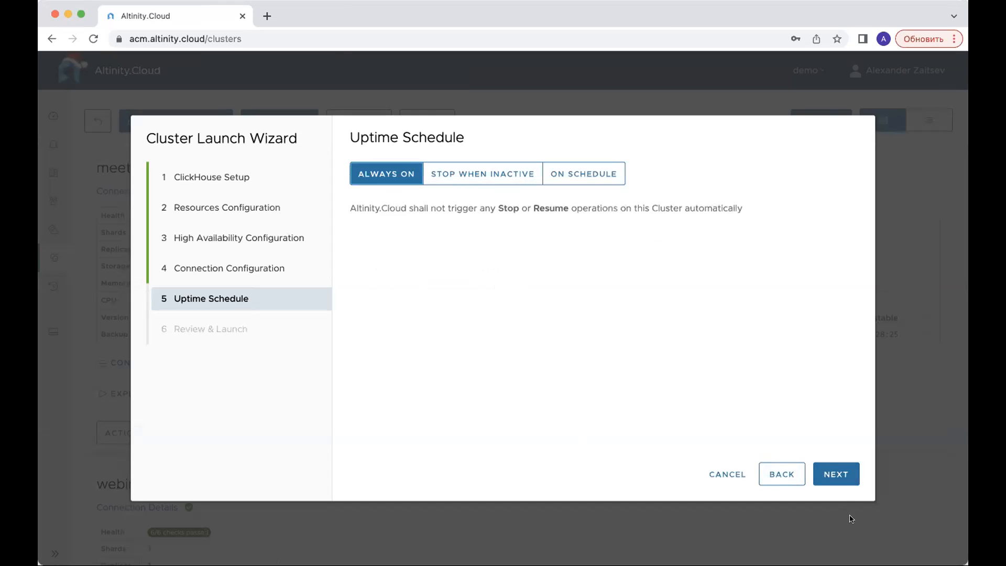
{"action": "left_click", "coordinate": [838, 474]}
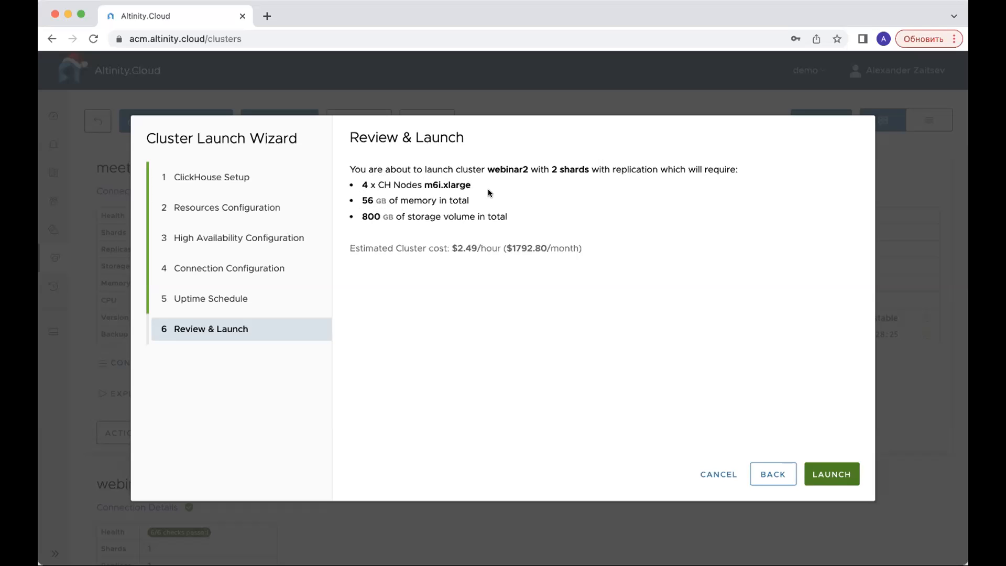
- Check the estimated cluster cost, launch the webinar2 cluster and view its card in the cluster list
{"action": "left_click_drag", "start_coordinate": [585, 246], "coordinate": [349, 244]}
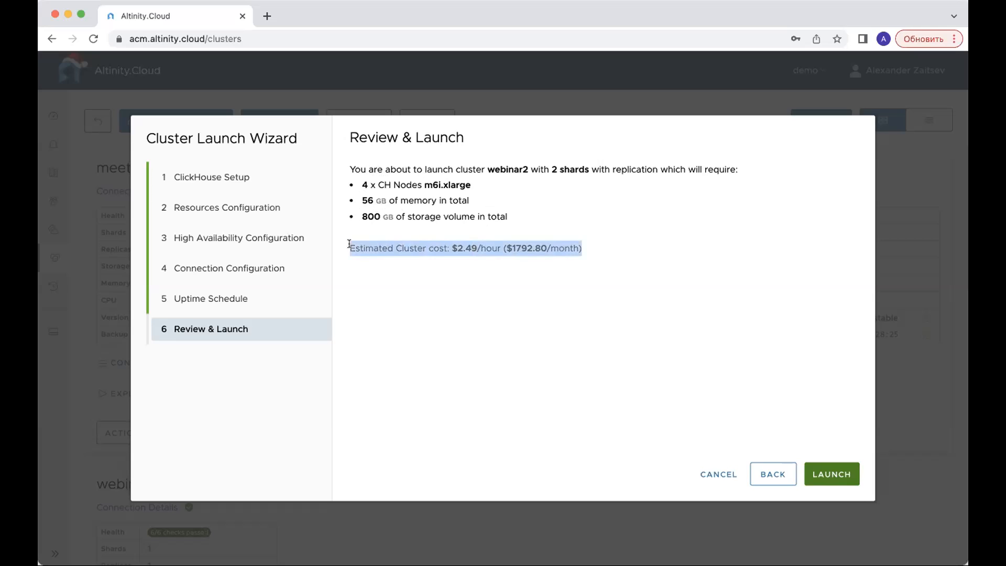
{"action": "left_click", "coordinate": [660, 220]}
{"action": "left_click", "coordinate": [823, 466]}
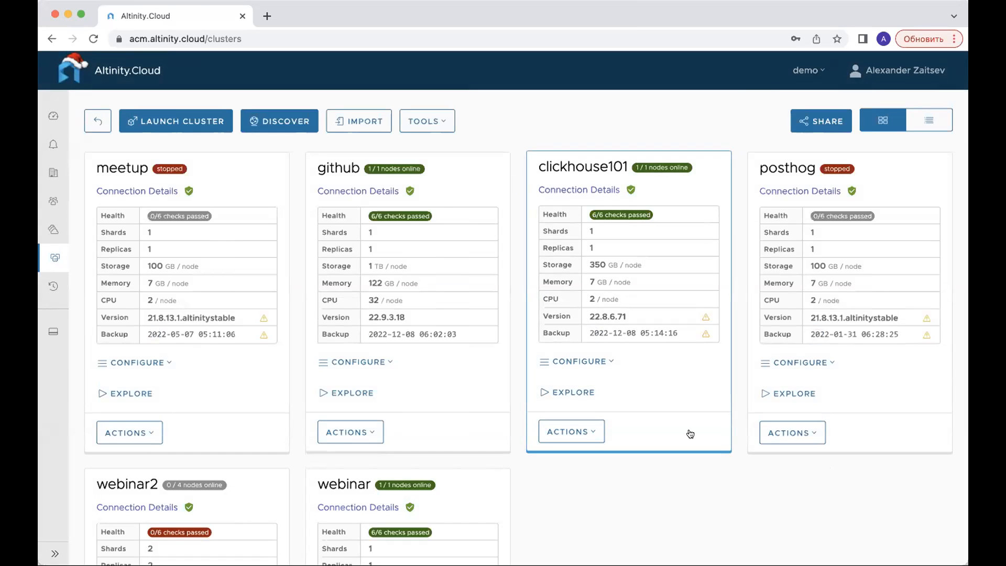
{"action": "scroll", "coordinate": [689, 433], "scroll_direction": "down", "scroll_amount": 2}
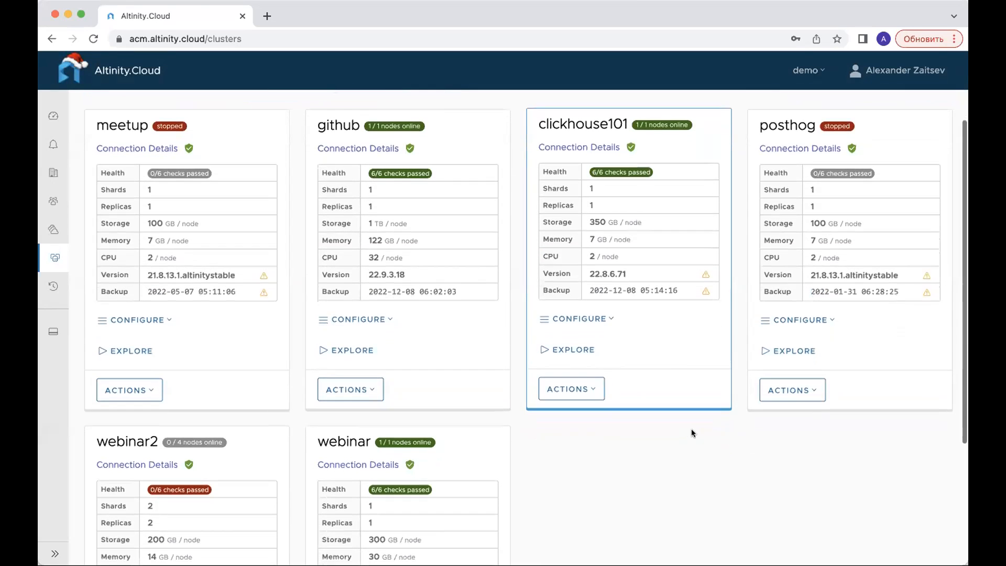
{"action": "scroll", "coordinate": [691, 429], "scroll_direction": "down", "scroll_amount": 2}
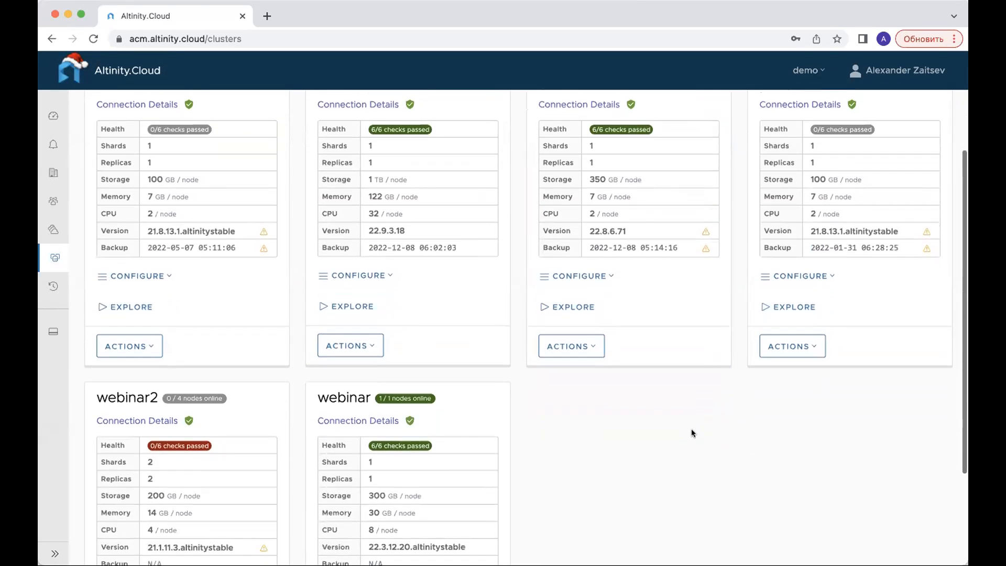
- Look over the cluster list and open the dashboard of the webinar cluster
{"action": "scroll", "coordinate": [691, 432], "scroll_direction": "up", "scroll_amount": 3}
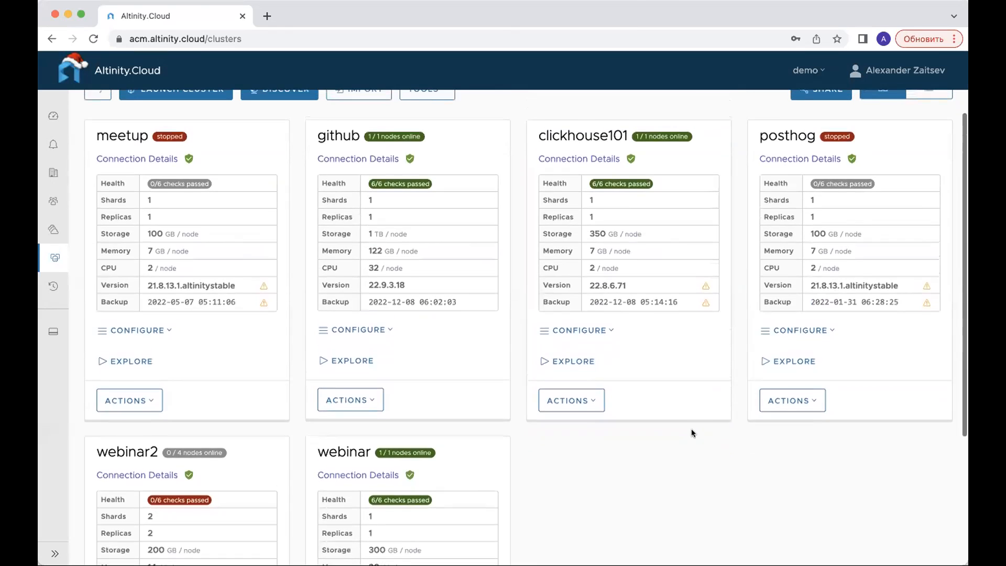
{"action": "scroll", "coordinate": [691, 433], "scroll_direction": "down", "scroll_amount": 3}
{"action": "scroll", "coordinate": [692, 433], "scroll_direction": "up", "scroll_amount": 1}
{"action": "scroll", "coordinate": [692, 431], "scroll_direction": "down", "scroll_amount": 6}
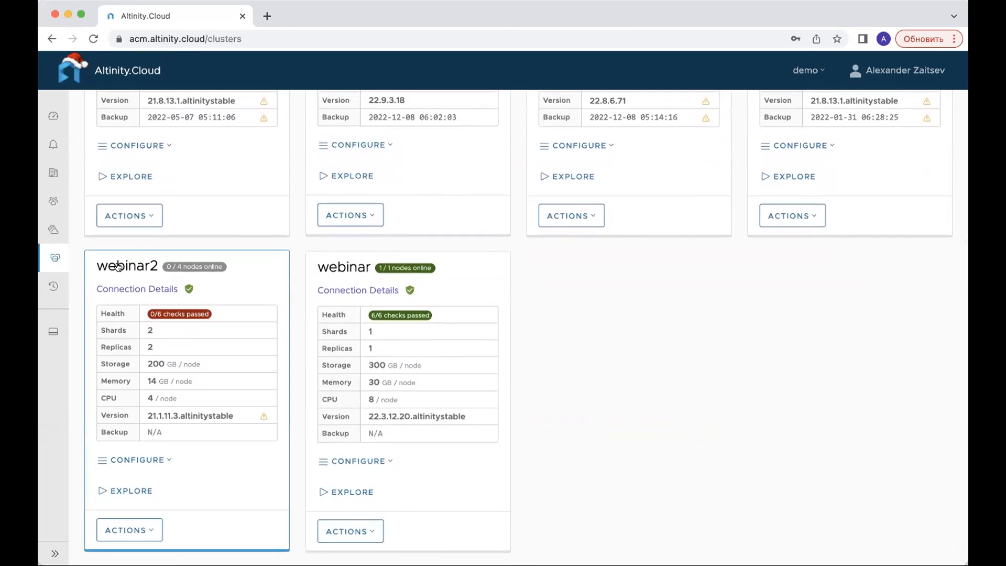
{"action": "left_click", "coordinate": [354, 266]}
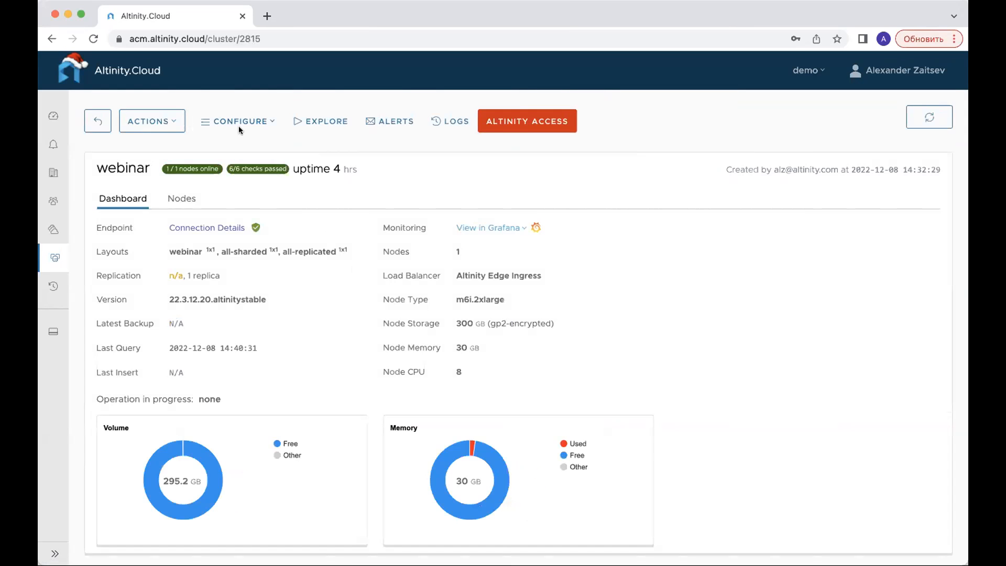
- Rescale the webinar cluster to 2 replicas, review the available node types without changing the type, and confirm the rescale
{"action": "left_click", "coordinate": [175, 127]}
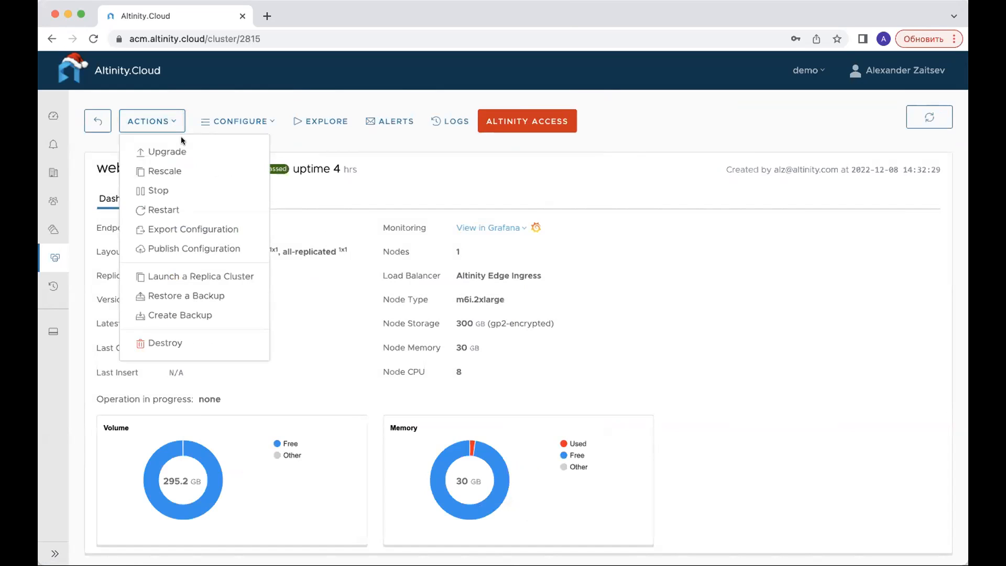
{"action": "left_click", "coordinate": [187, 173]}
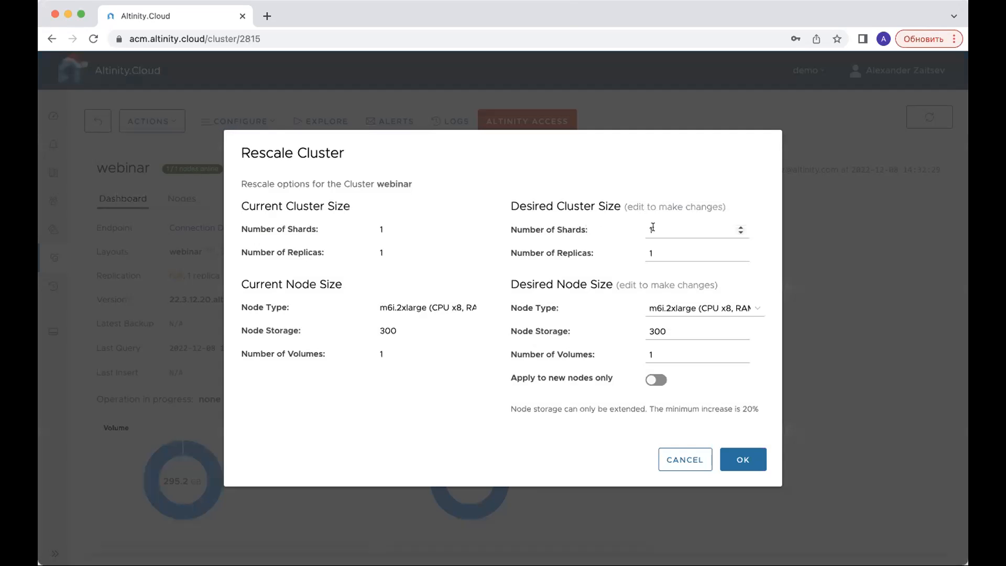
{"action": "double_click", "coordinate": [661, 254]}
{"action": "key", "text": "BackSpace"}
{"action": "type", "text": "2"}
{"action": "left_click", "coordinate": [732, 309]}
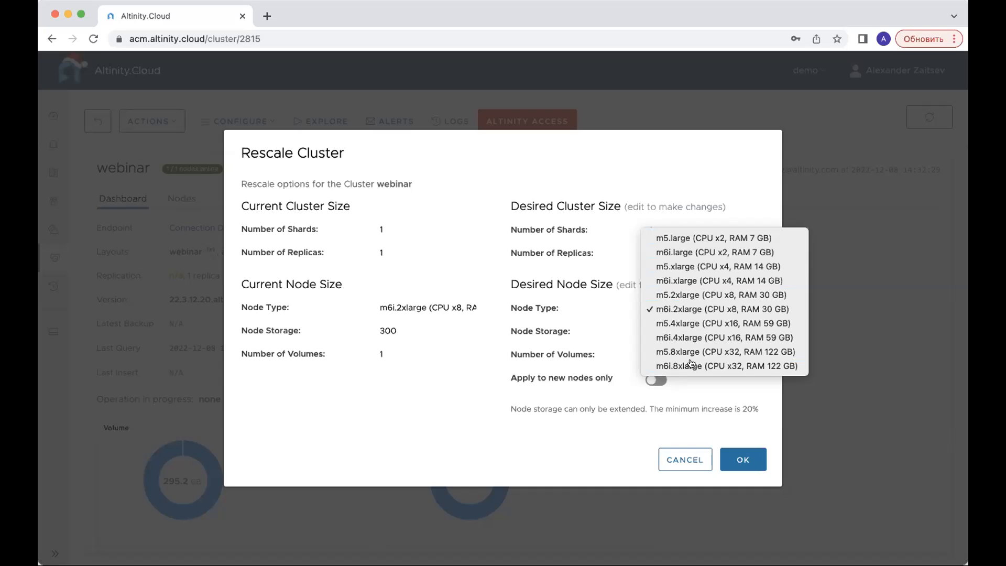
{"action": "left_click", "coordinate": [599, 458]}
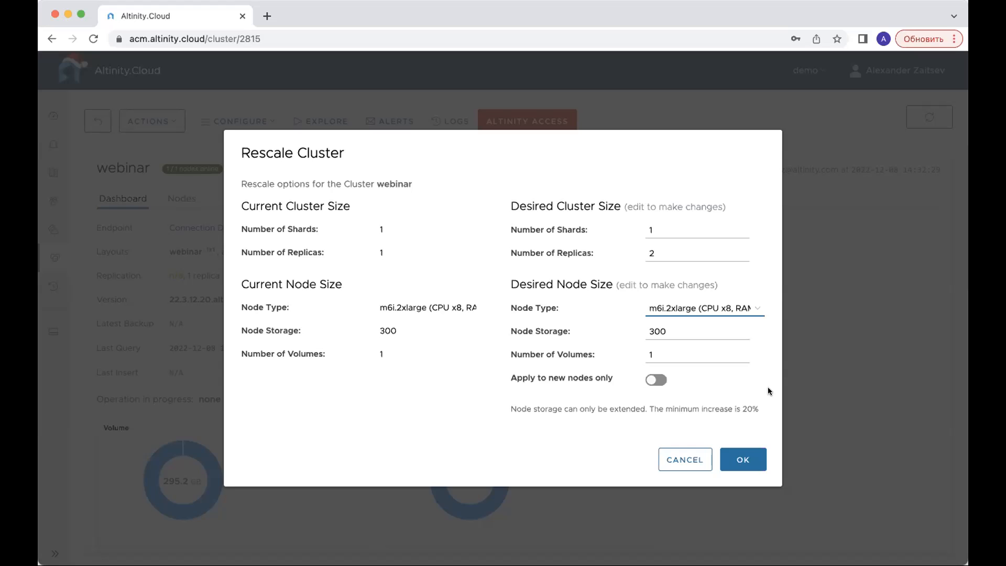
{"action": "left_click", "coordinate": [745, 459]}
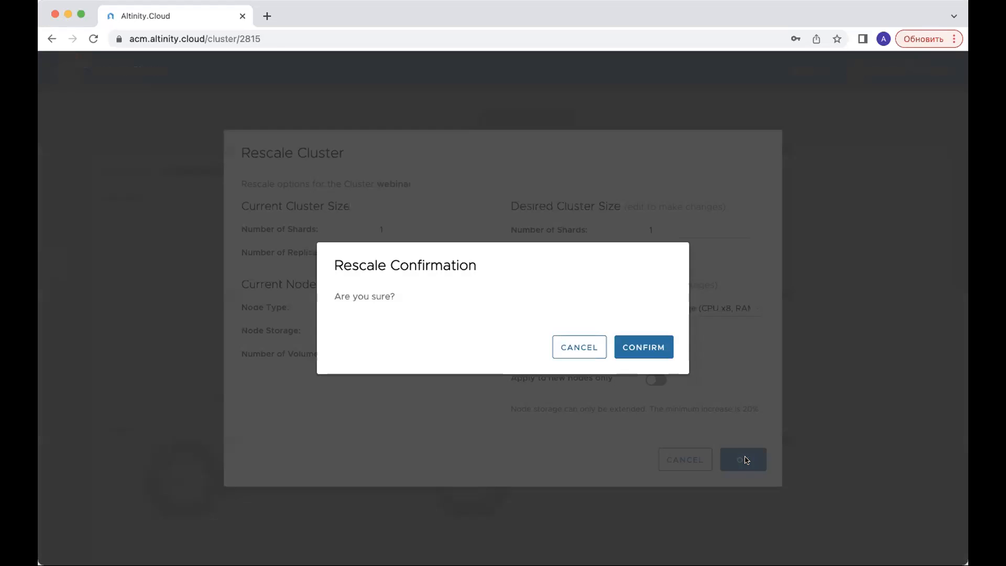
{"action": "left_click", "coordinate": [652, 348]}
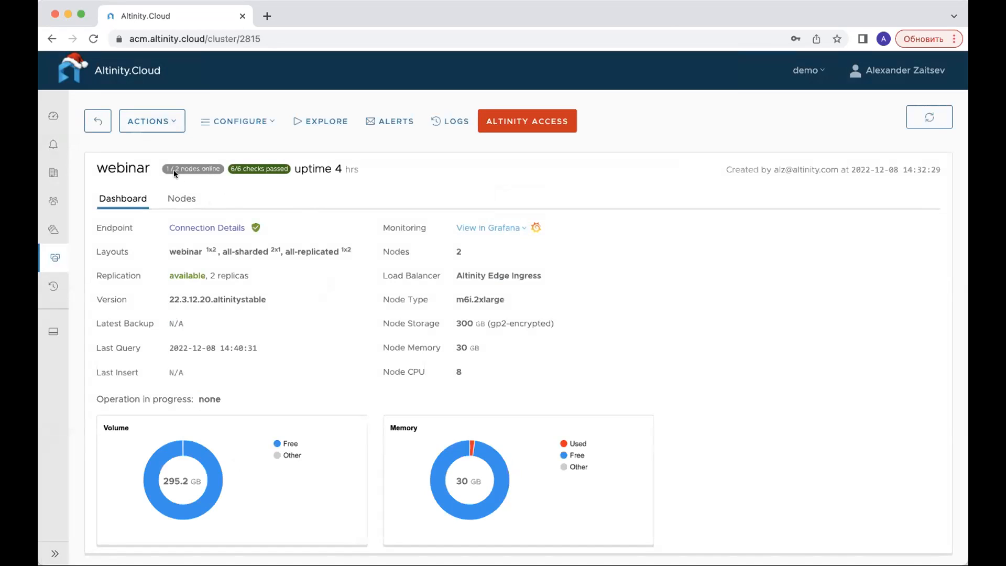
- Return to the cluster list, open the webinar2 dashboard and review its available cluster actions and configuration options
{"action": "left_click", "coordinate": [98, 120]}
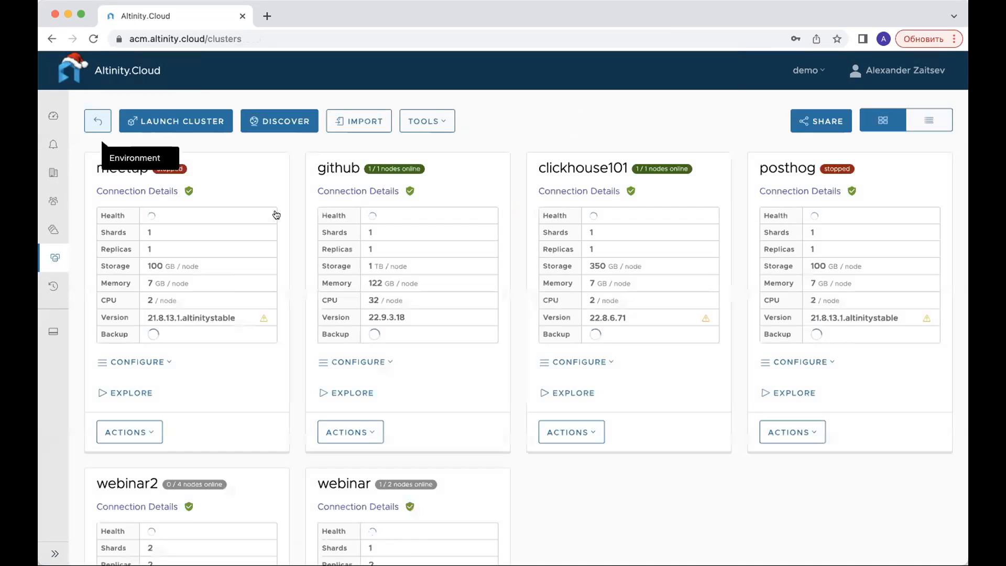
{"action": "scroll", "coordinate": [348, 341], "scroll_direction": "down", "scroll_amount": 3}
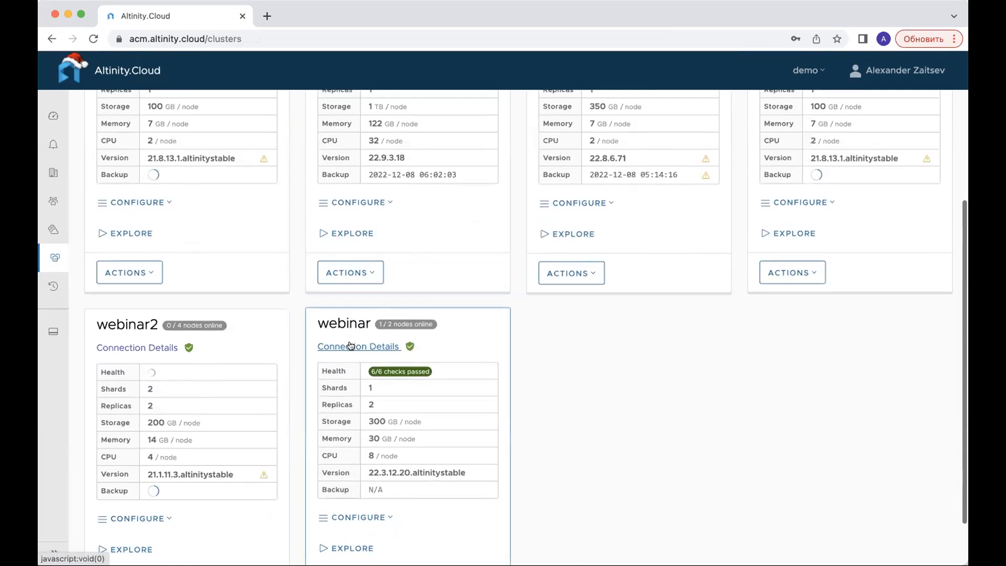
{"action": "left_click", "coordinate": [131, 321]}
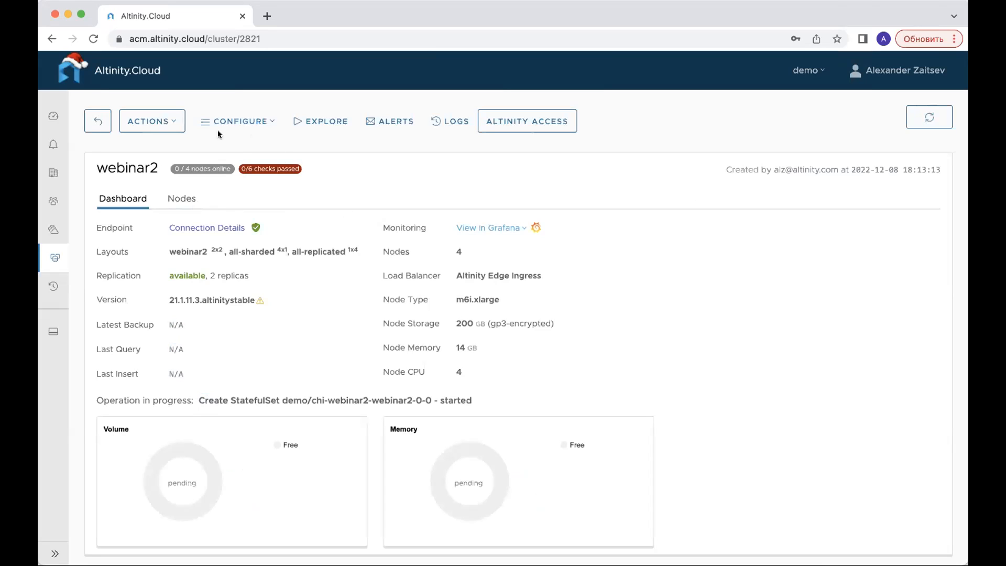
{"action": "left_click", "coordinate": [172, 121]}
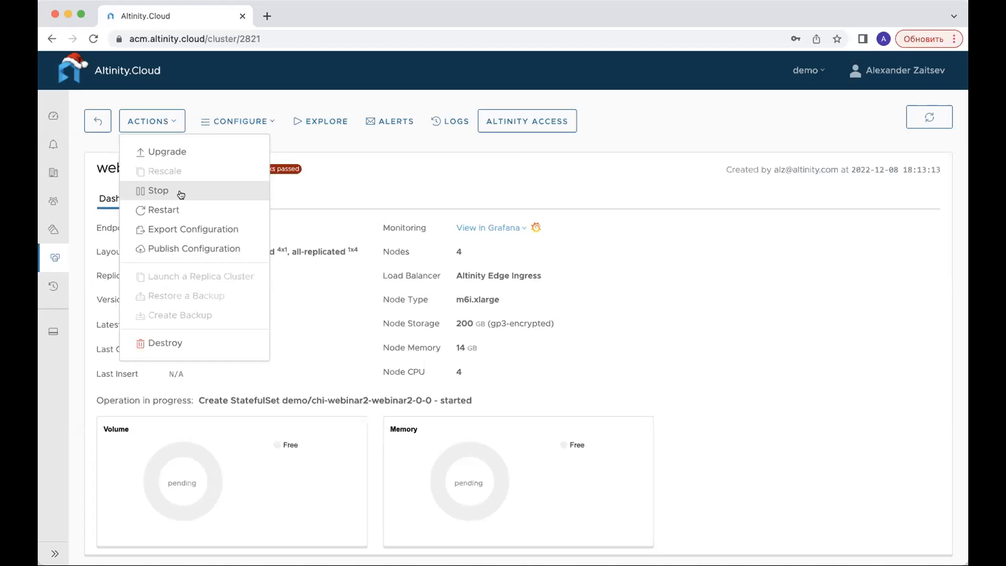
{"action": "left_click", "coordinate": [270, 124]}
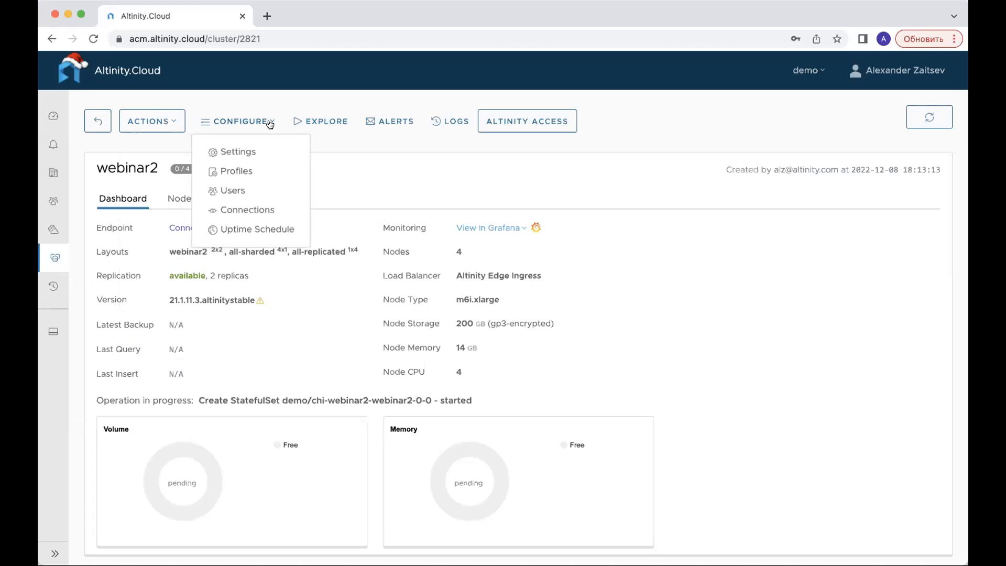
{"action": "left_click", "coordinate": [375, 149]}
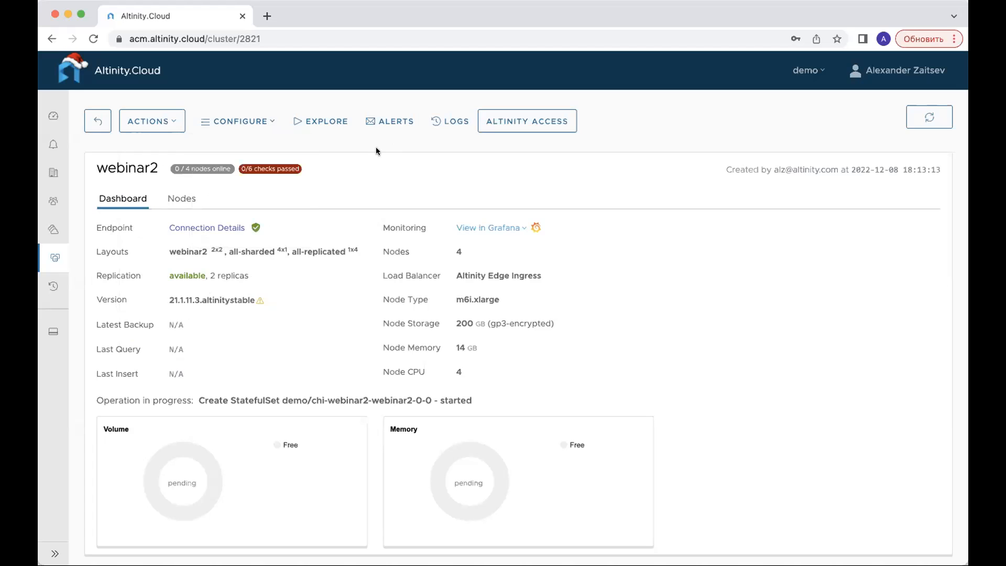
- Open the query explorer for webinar2 and switch it to the github cluster
{"action": "left_click", "coordinate": [336, 124]}
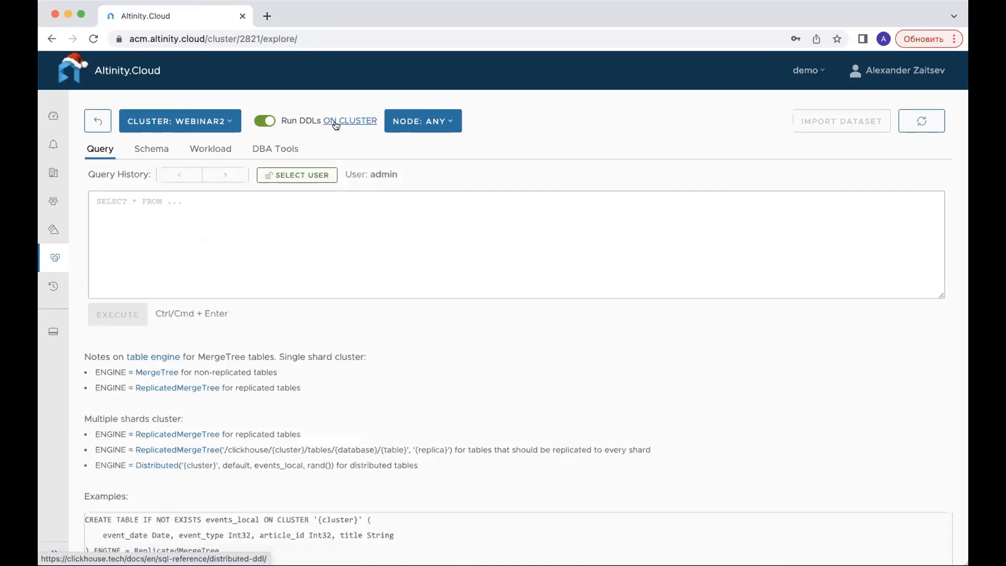
{"action": "left_click", "coordinate": [256, 214]}
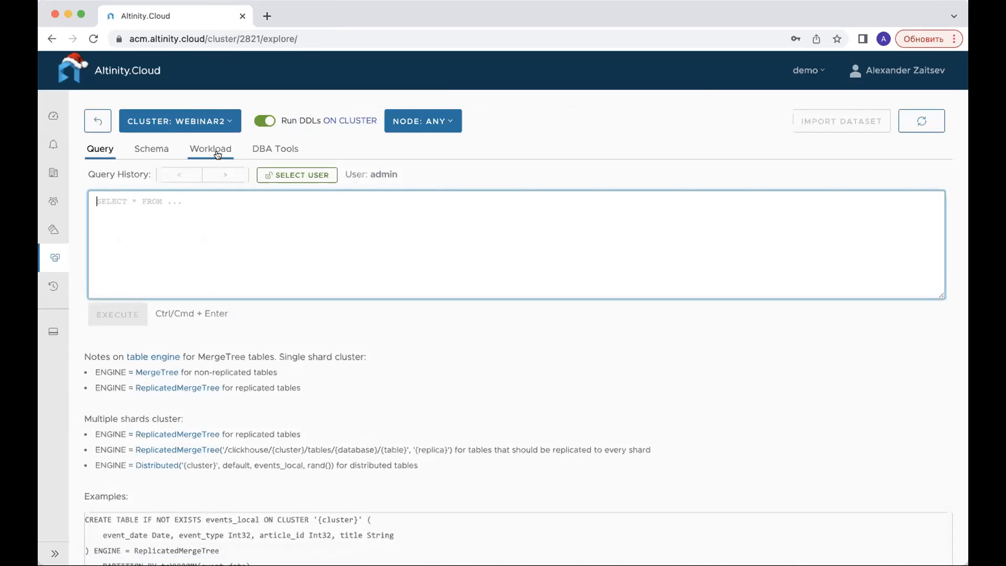
{"action": "left_click", "coordinate": [135, 125]}
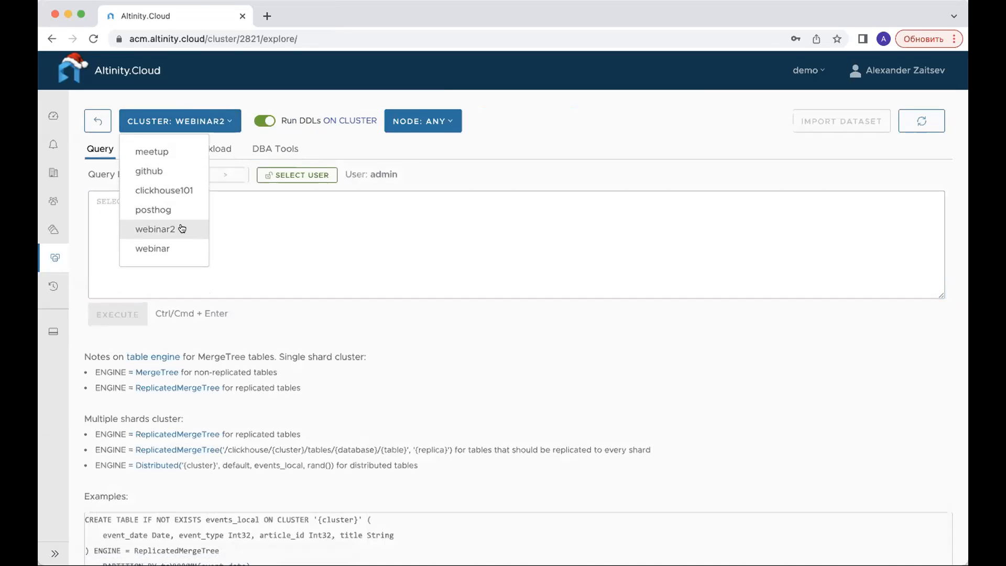
{"action": "left_click", "coordinate": [178, 173]}
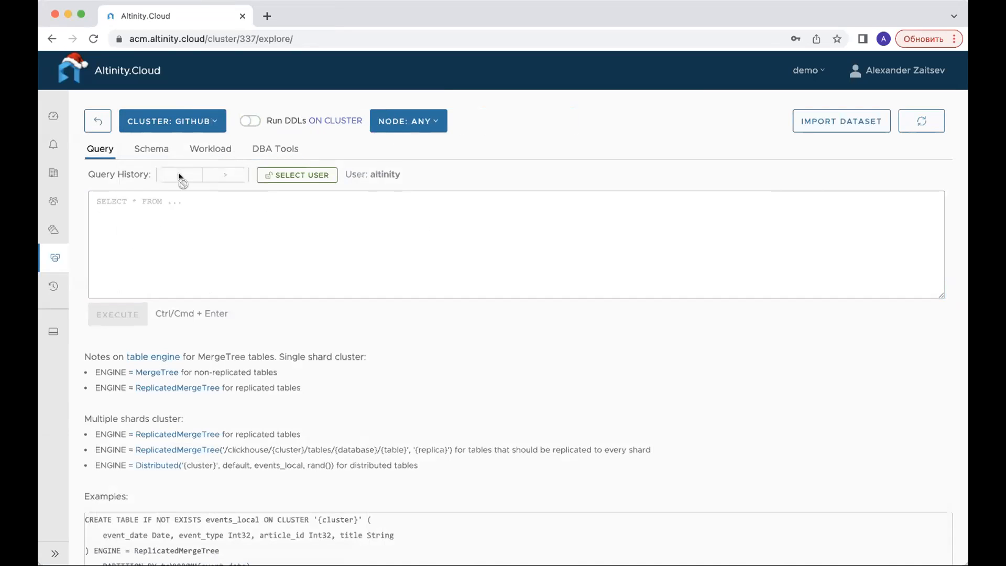
- View the github cluster's query workload and its detached parts under DBA Tools, and return to the cluster's dashboard
{"action": "left_click", "coordinate": [222, 149]}
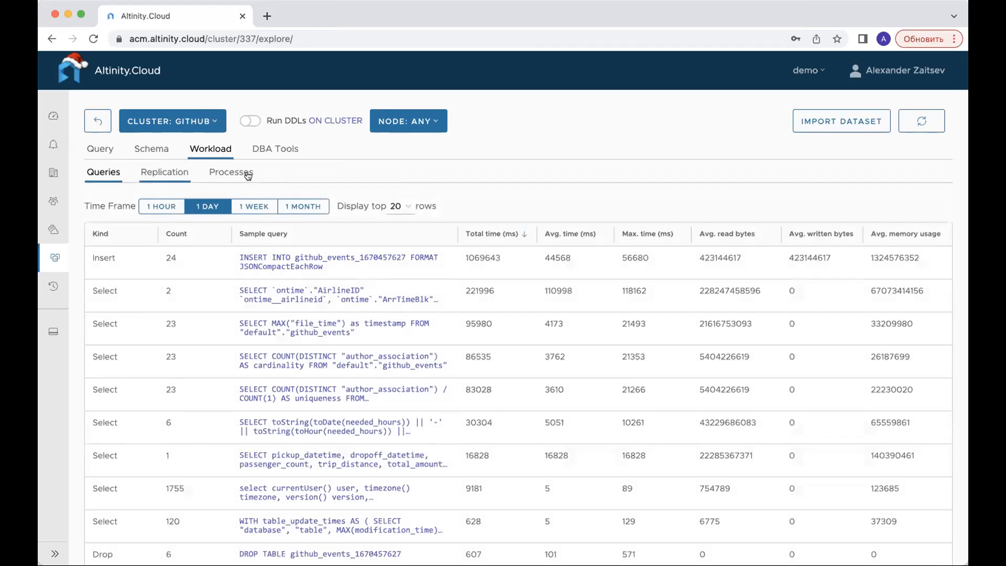
{"action": "left_click", "coordinate": [299, 151]}
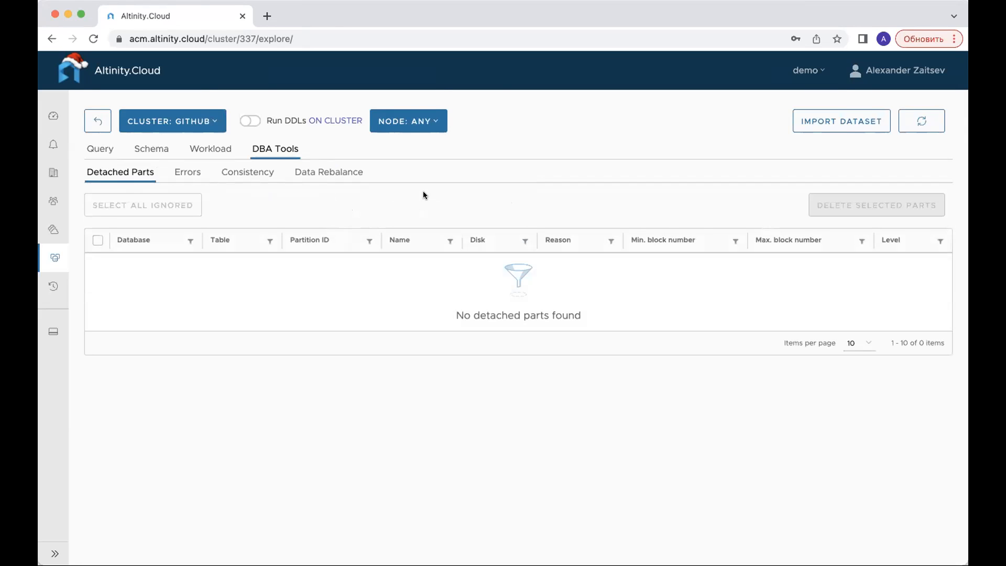
{"action": "left_click", "coordinate": [97, 125]}
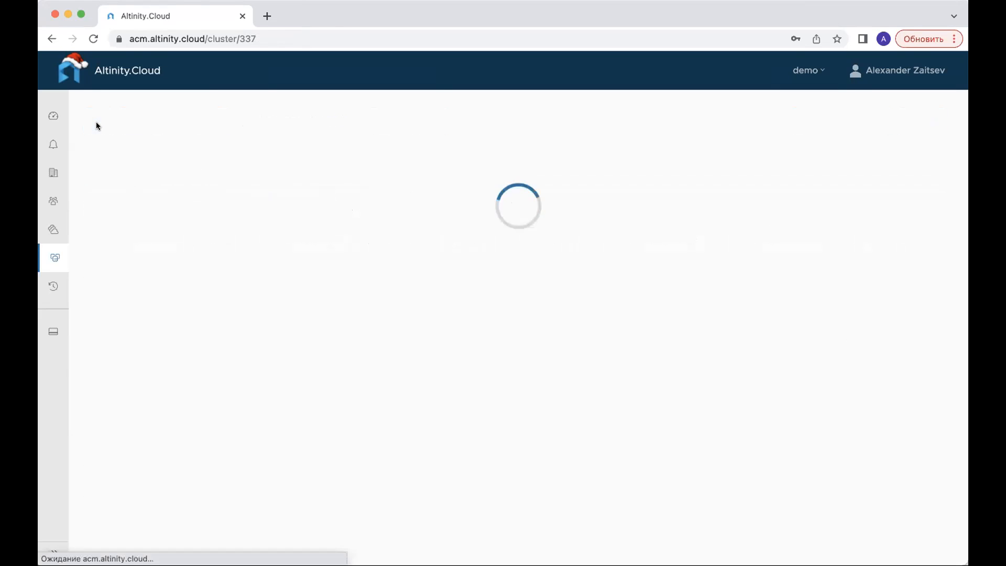